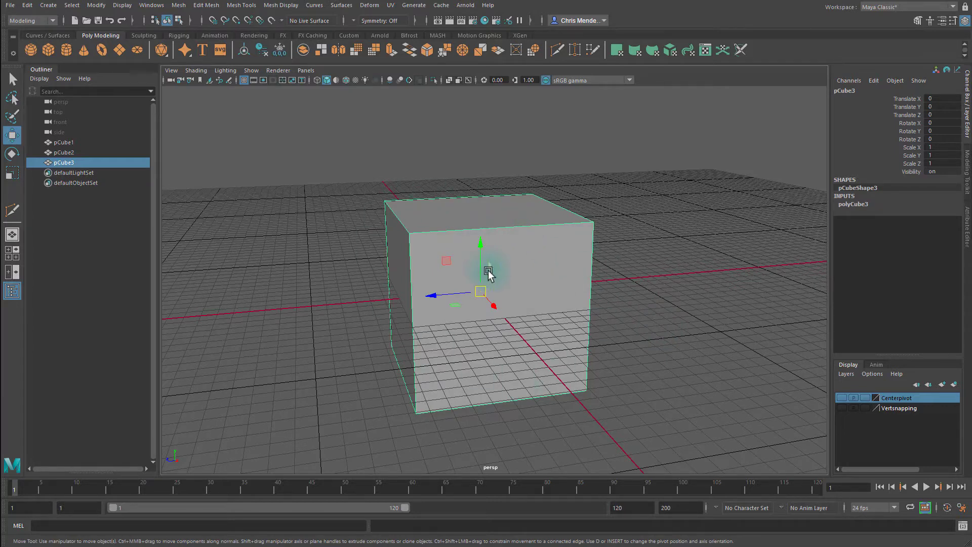
# Step: Switch through the Rotate and Scale tools and return to the Move tool
pyautogui.press('e')
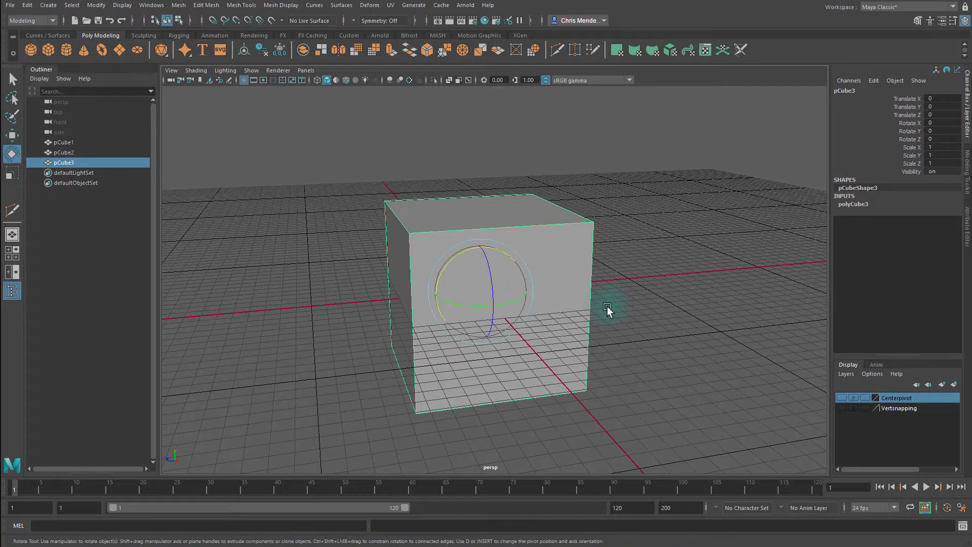
pyautogui.press('r')
pyautogui.press('w')
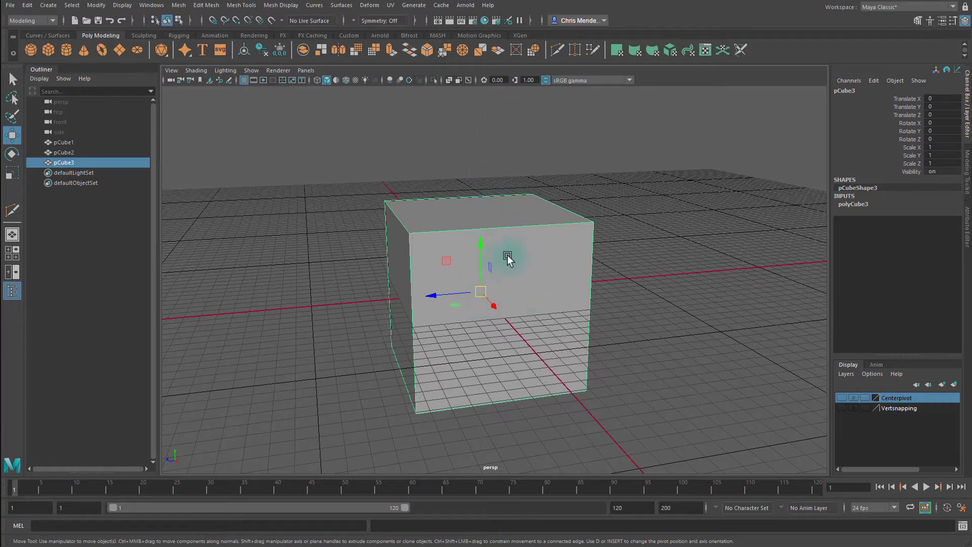
# Step: Try moving pCube3 up along the Y axis with its axis handle, and undo the moves
pyautogui.click(481, 246)
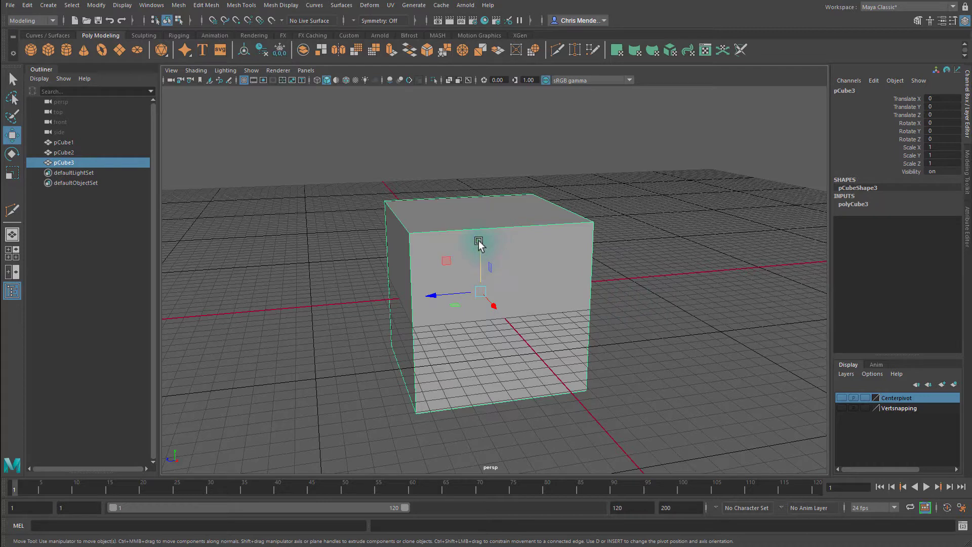
pyautogui.moveTo(487, 242); pyautogui.dragTo(534, 216)
pyautogui.hotkey('ctrl', 'z')
pyautogui.hotkey('ctrl', 'z')
pyautogui.hotkey('ctrl', 'z')
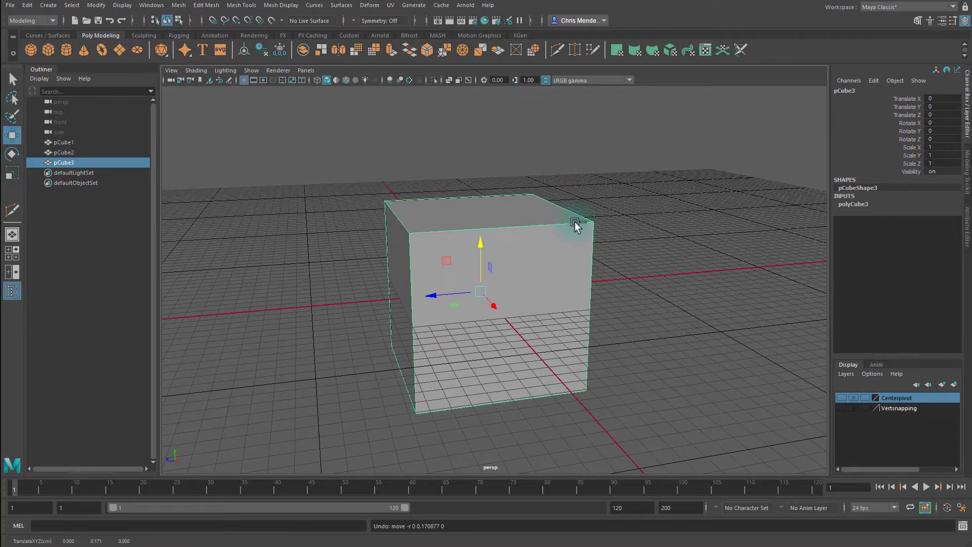
# Step: Try moving pCube3 from empty viewport space with movement constrained to Y, and undo the moves
pyautogui.click(481, 240)
pyautogui.moveTo(756, 272); pyautogui.dragTo(711, 193, button='middle')
pyautogui.hotkey('ctrl', 'z')
pyautogui.hotkey('ctrl', 'z')
pyautogui.hotkey('ctrl', 'z')
pyautogui.hotkey('ctrl', 'z')
pyautogui.moveTo(742, 296)
pyautogui.mouseDown(button='middle')
pyautogui.moveTo(740, 184)
pyautogui.moveTo(740, 275)
pyautogui.moveTo(732, 284)
pyautogui.moveTo(662, 271)
pyautogui.moveTo(782, 279)
pyautogui.moveTo(724, 296)
pyautogui.mouseUp(button='middle')
pyautogui.hotkey('ctrl', 'z')
# Step: Activate the cube's Z and X move axes in turn and try moving it along X from empty space
pyautogui.click(431, 297)
pyautogui.click(493, 305)
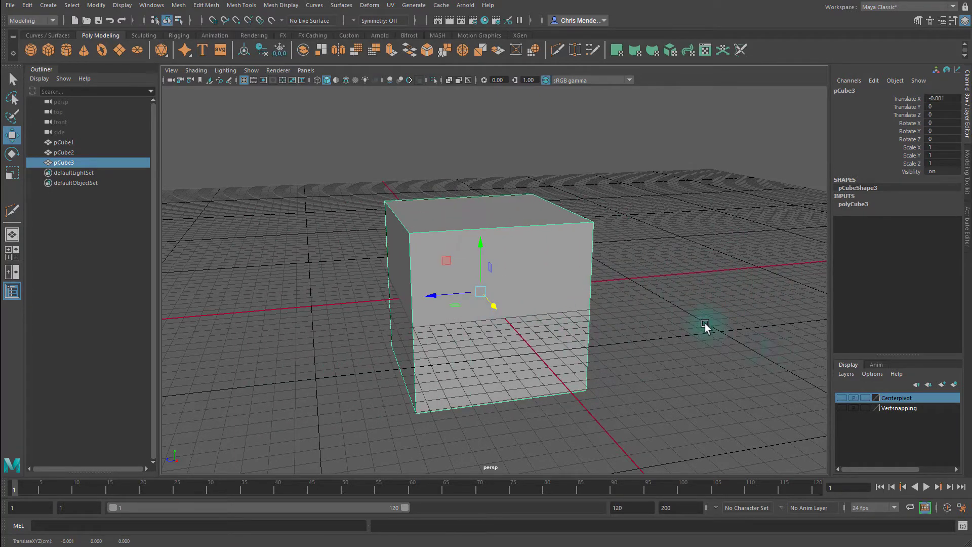
pyautogui.keyDown('alt'); pyautogui.moveTo(705, 326); pyautogui.dragTo(765, 347); pyautogui.keyUp('alt')
pyautogui.keyDown('alt'); pyautogui.moveTo(695, 336); pyautogui.dragTo(673, 319); pyautogui.keyUp('alt')
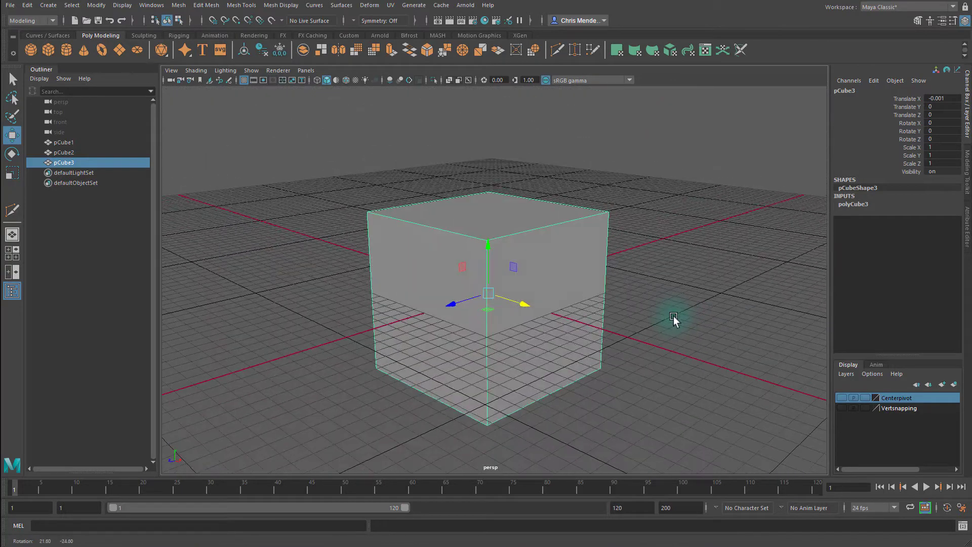
pyautogui.moveTo(674, 232); pyautogui.dragTo(594, 371, button='middle')
pyautogui.keyDown('alt'); pyautogui.moveTo(710, 327); pyautogui.dragTo(651, 319); pyautogui.keyUp('alt')
# Step: Try moving the cube along Z and freely in all directions from empty space, and undo the moves
pyautogui.click(455, 306)
pyautogui.moveTo(663, 304); pyautogui.dragTo(789, 416, button='middle')
pyautogui.hotkey('ctrl', 'z')
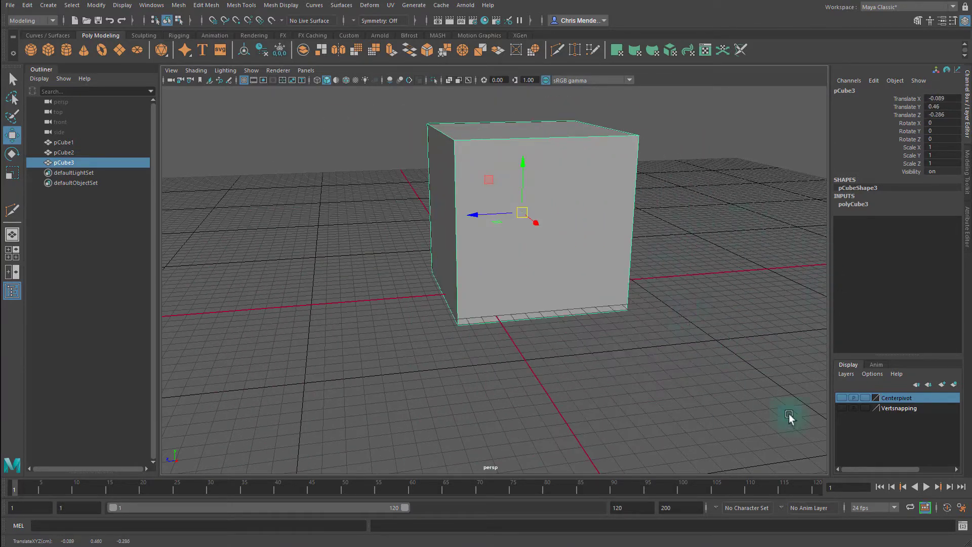
pyautogui.hotkey('ctrl', 'z')
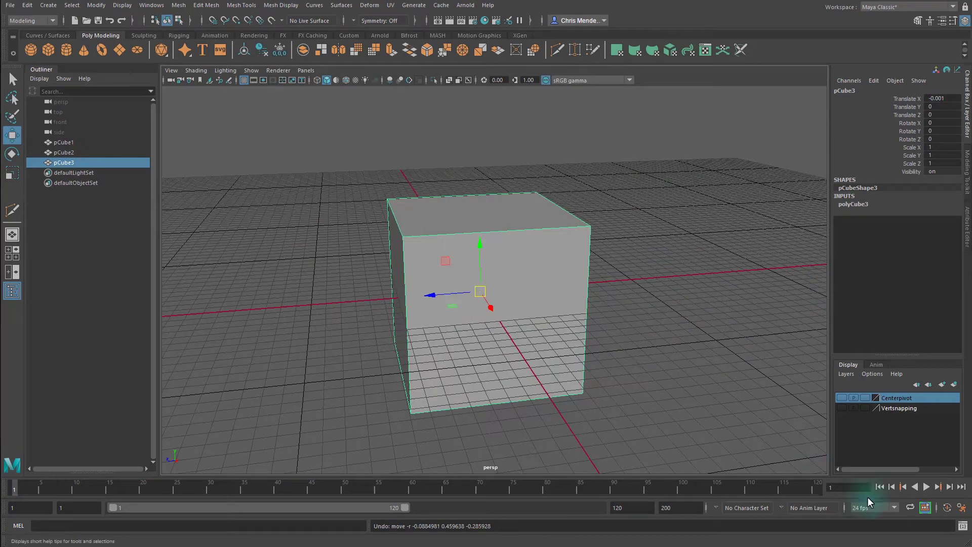
# Step: Replace pCube3 with the split cube from the Vertsnapping layer and display its vertices for editing
pyautogui.click(641, 344)
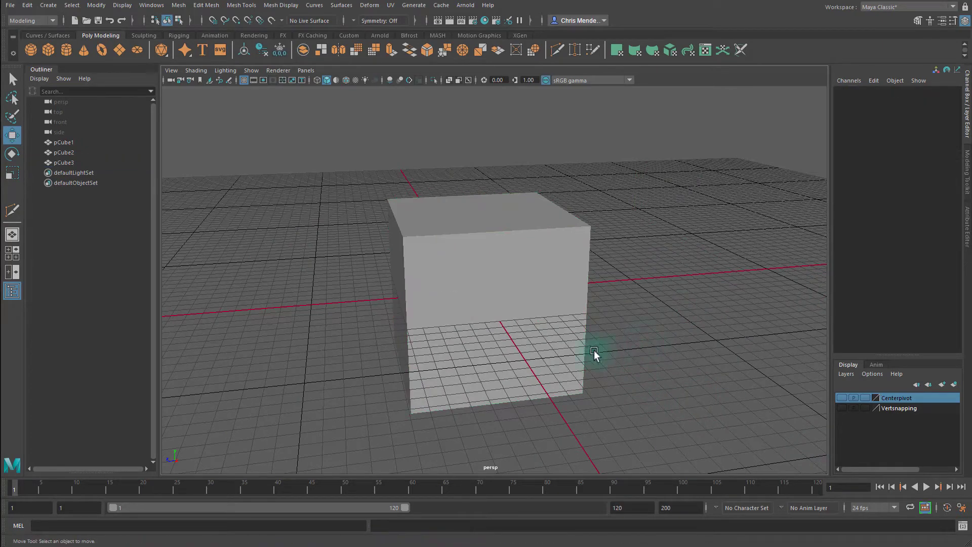
pyautogui.click(556, 332)
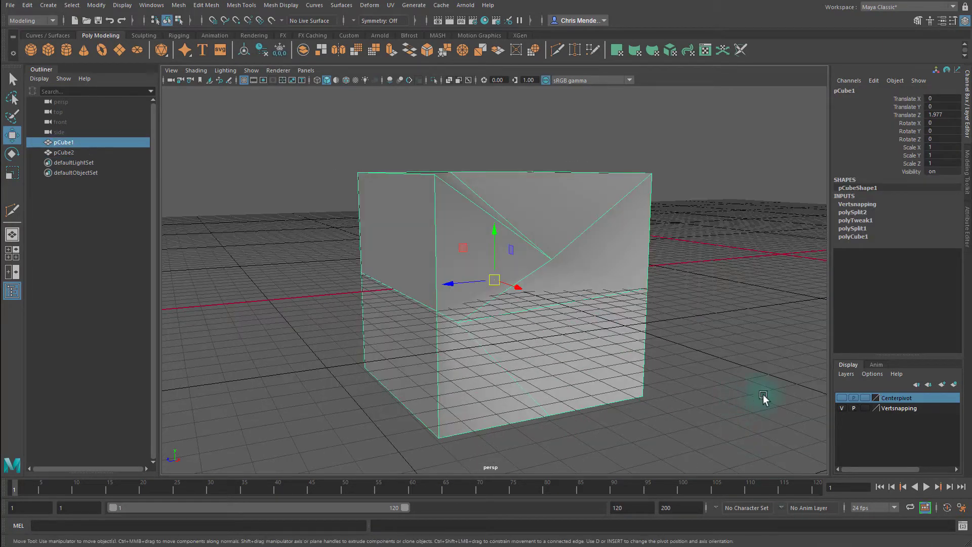
pyautogui.keyDown('alt'); pyautogui.moveTo(766, 336); pyautogui.dragTo(369, 257); pyautogui.keyUp('alt')
pyautogui.keyDown('alt'); pyautogui.moveTo(486, 419); pyautogui.dragTo(539, 393); pyautogui.keyUp('alt')
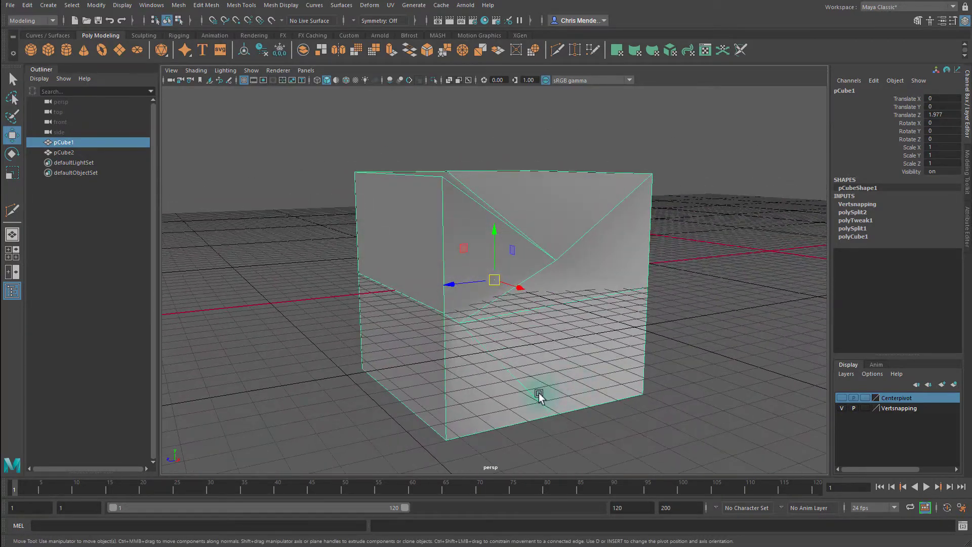
pyautogui.keyDown('alt'); pyautogui.moveTo(624, 358); pyautogui.dragTo(547, 294); pyautogui.keyUp('alt')
pyautogui.click(658, 310)
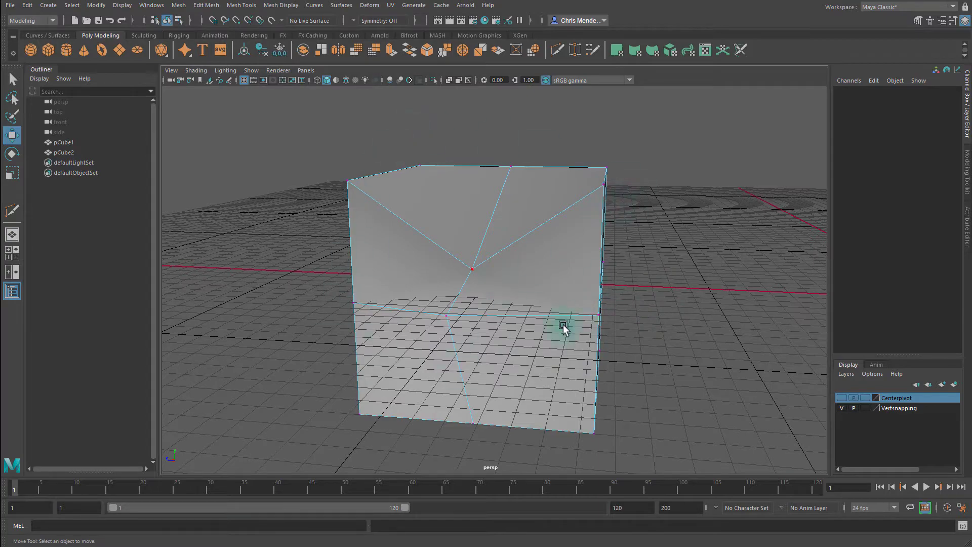
# Step: Try raising the middle vertex of the front face's top edge to corner height by eye, and frame it in the side view
pyautogui.keyDown('alt'); pyautogui.moveTo(558, 336); pyautogui.dragTo(504, 286); pyautogui.keyUp('alt')
pyautogui.click(527, 297)
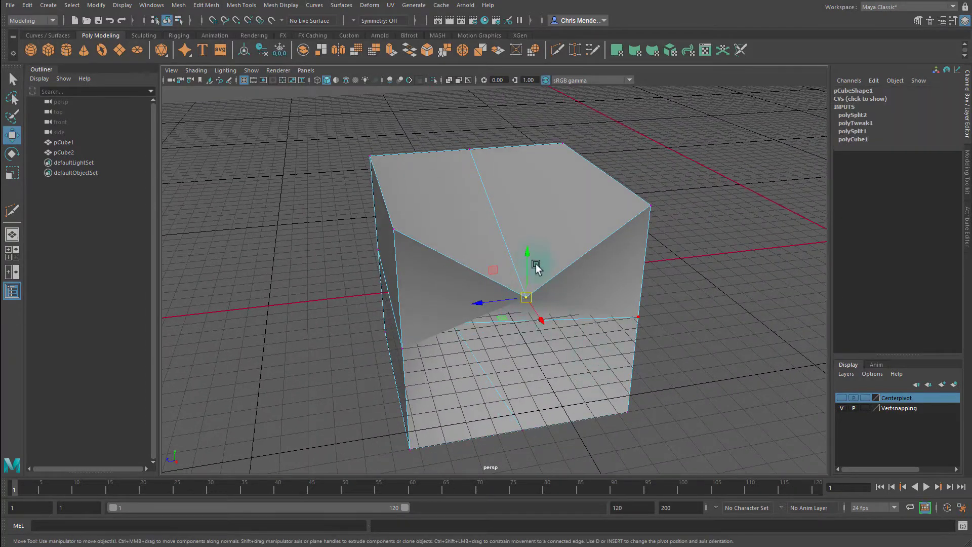
pyautogui.moveTo(529, 256); pyautogui.dragTo(582, 245)
pyautogui.press('space')
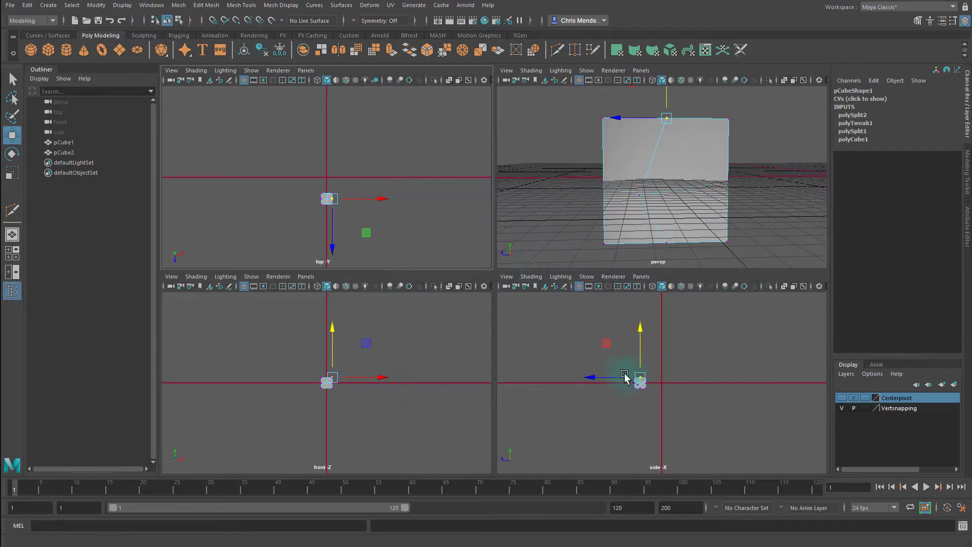
pyautogui.press('f')
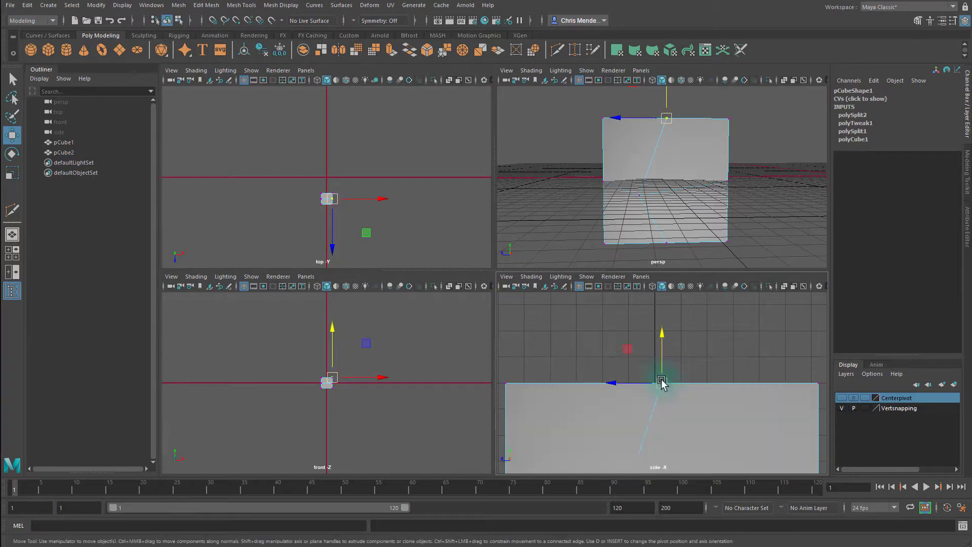
pyautogui.press('space')
# Step: Try lowering the top-edge vertex along Y in the side view to about 0.37 and 0.17, and return to perspective
pyautogui.moveTo(496, 232); pyautogui.dragTo(495, 308)
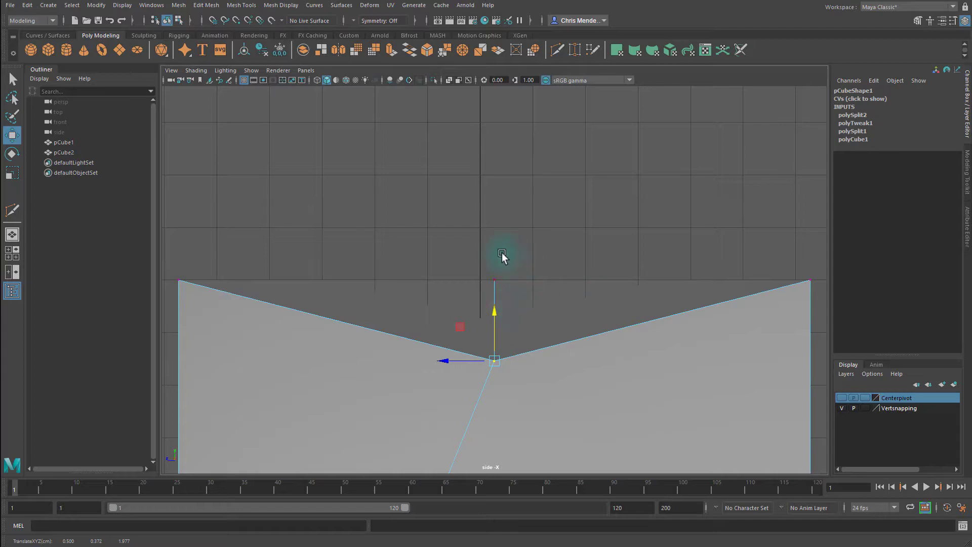
pyautogui.scroll(-6, 528, 334)
pyautogui.scroll(3, 531, 332)
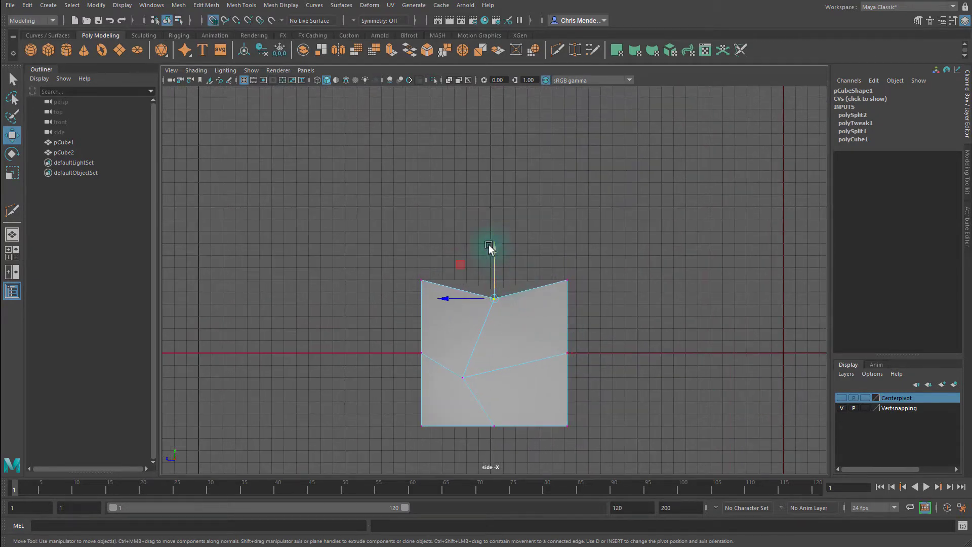
pyautogui.moveTo(495, 245); pyautogui.dragTo(479, 331)
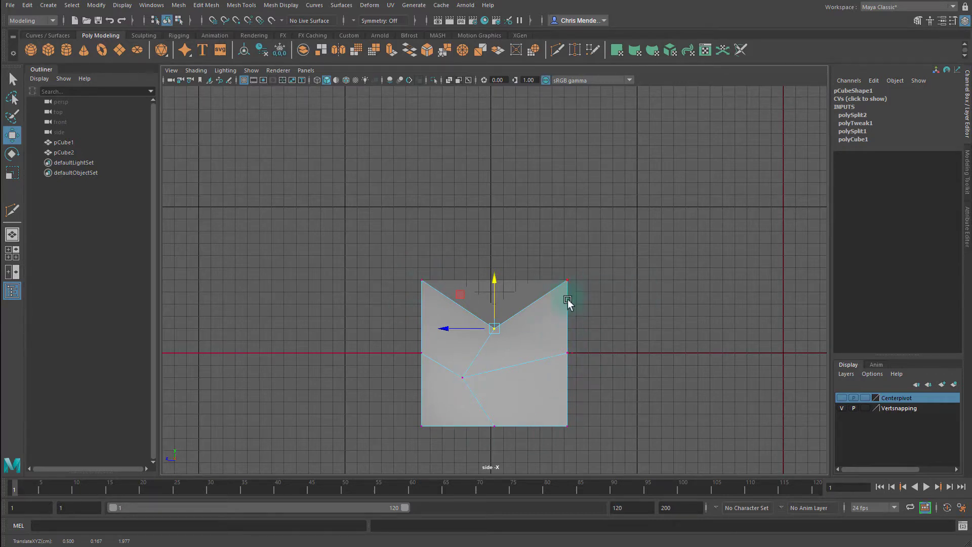
pyautogui.press('space')
pyautogui.press('space')
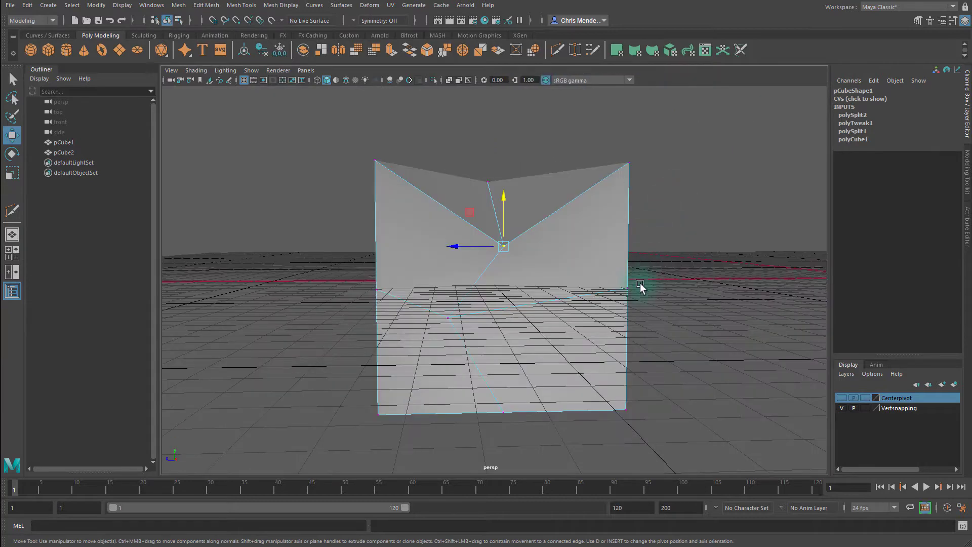
# Step: Reselect the middle vertex of the front face's top edge and vertex-snap it along Y to the corner height of 0.5
pyautogui.keyDown('alt'); pyautogui.moveTo(651, 276); pyautogui.dragTo(668, 269); pyautogui.keyUp('alt')
pyautogui.click(500, 258)
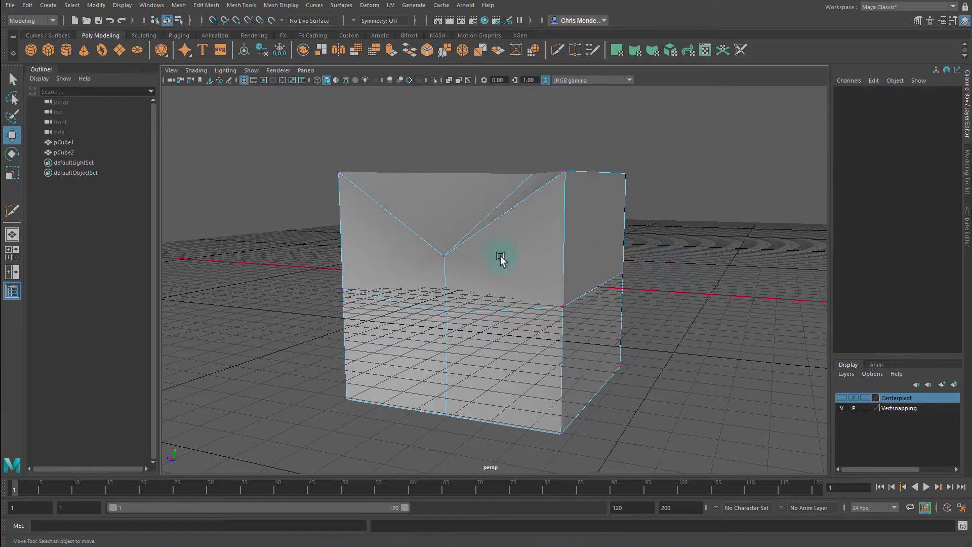
pyautogui.click(439, 255)
pyautogui.keyDown('alt'); pyautogui.moveTo(491, 267); pyautogui.dragTo(531, 283); pyautogui.keyUp('alt')
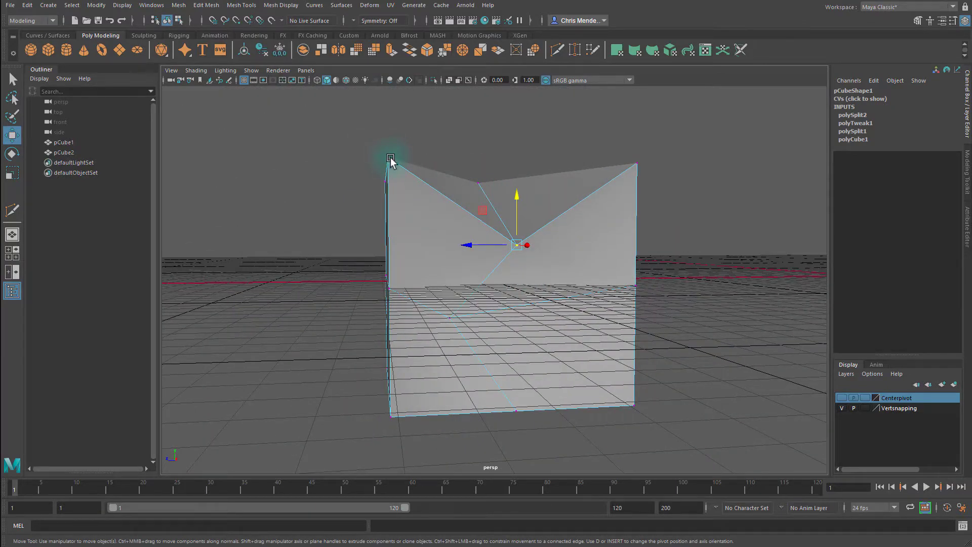
pyautogui.keyDown('alt'); pyautogui.moveTo(574, 211); pyautogui.dragTo(582, 180); pyautogui.keyUp('alt')
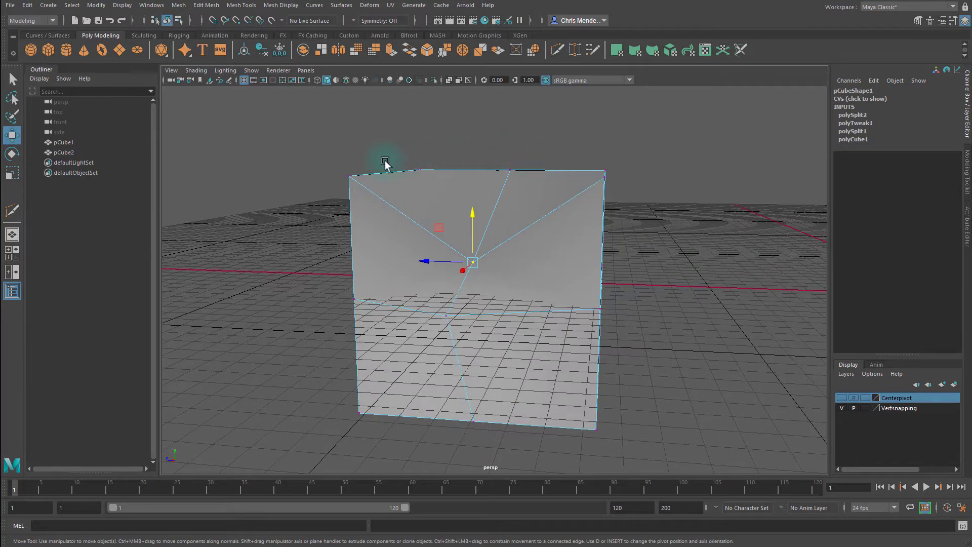
pyautogui.keyDown('alt'); pyautogui.moveTo(582, 282); pyautogui.dragTo(607, 276); pyautogui.keyUp('alt')
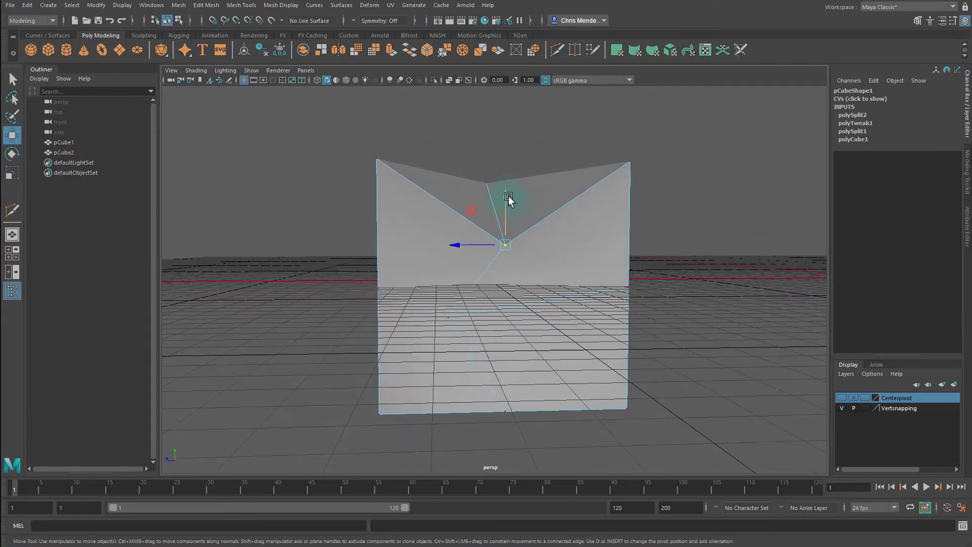
pyautogui.moveTo(509, 200); pyautogui.dragTo(506, 198)
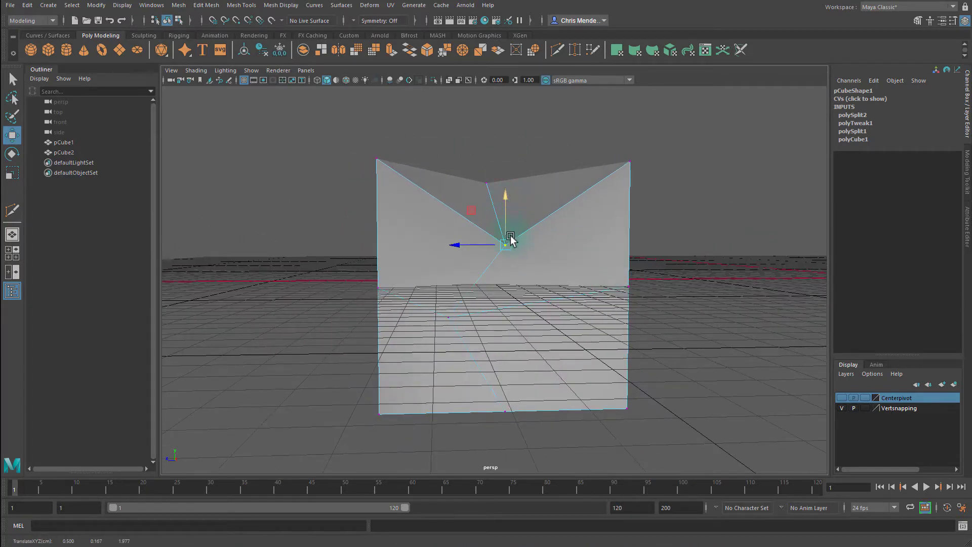
pyautogui.keyDown('alt'); pyautogui.moveTo(610, 247); pyautogui.dragTo(614, 245); pyautogui.keyUp('alt')
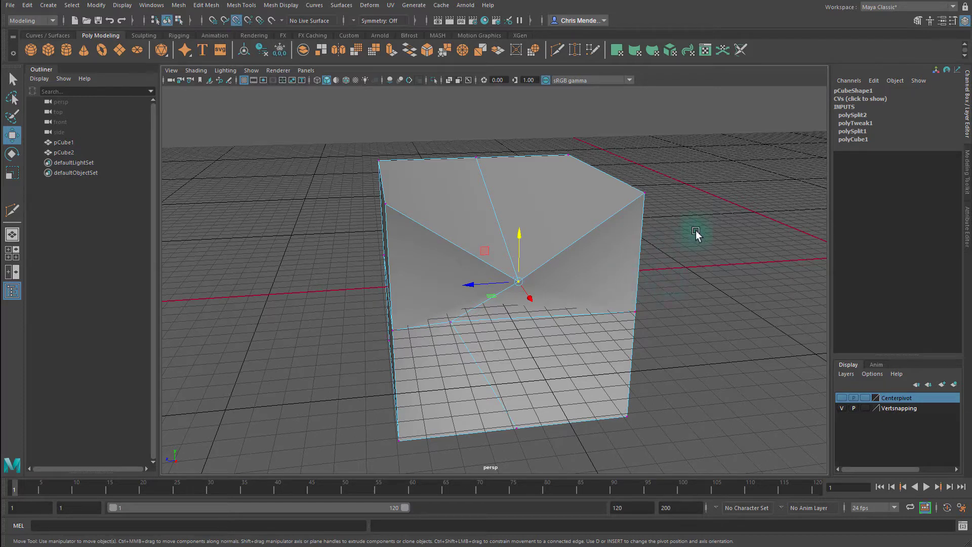
pyautogui.middleClick(640, 200)
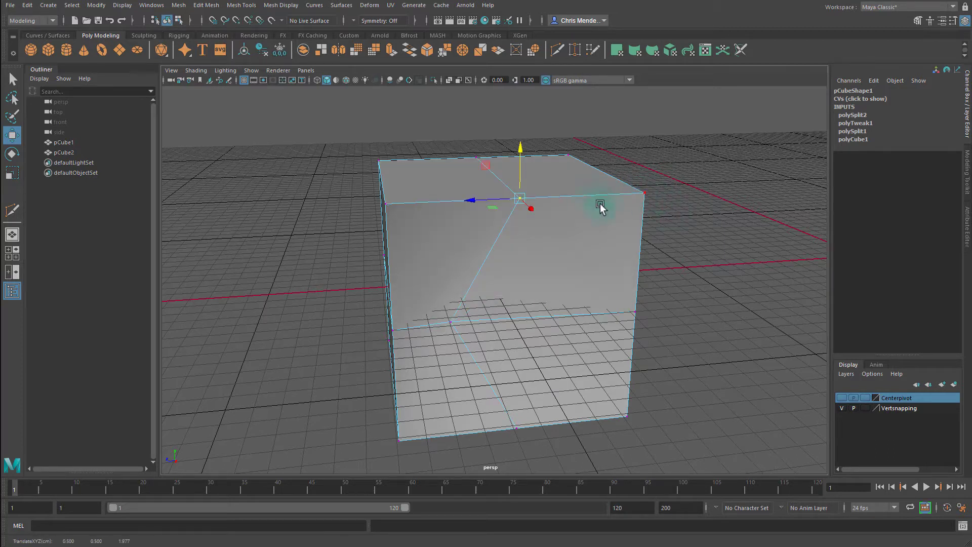
pyautogui.press('v')
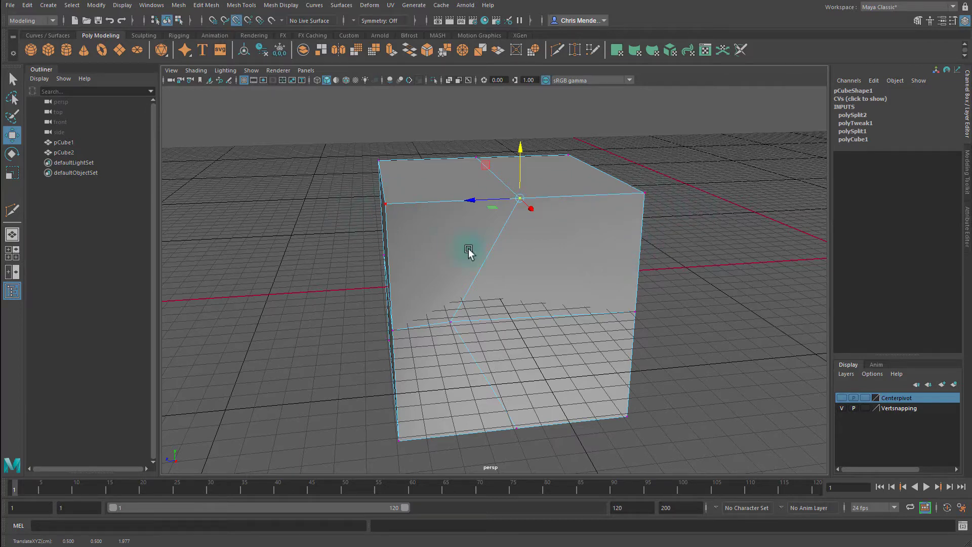
pyautogui.moveTo(619, 275); pyautogui.dragTo(621, 154, button='middle')
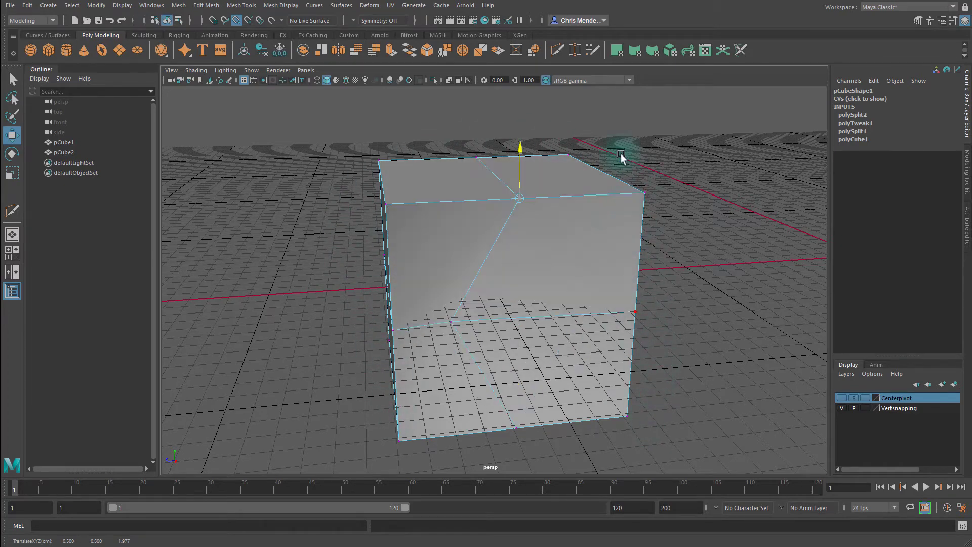
# Step: Select the recessed vertex in the middle of the front face and vertex-snap it along X to the face plane at 0.5
pyautogui.keyDown('alt'); pyautogui.moveTo(597, 330); pyautogui.dragTo(515, 307); pyautogui.keyUp('alt')
pyautogui.click(448, 309)
pyautogui.moveTo(509, 346)
pyautogui.keyDown('alt'); pyautogui.mouseDown()
pyautogui.moveTo(497, 360)
pyautogui.moveTo(495, 352)
pyautogui.mouseUp(); pyautogui.keyUp('alt')
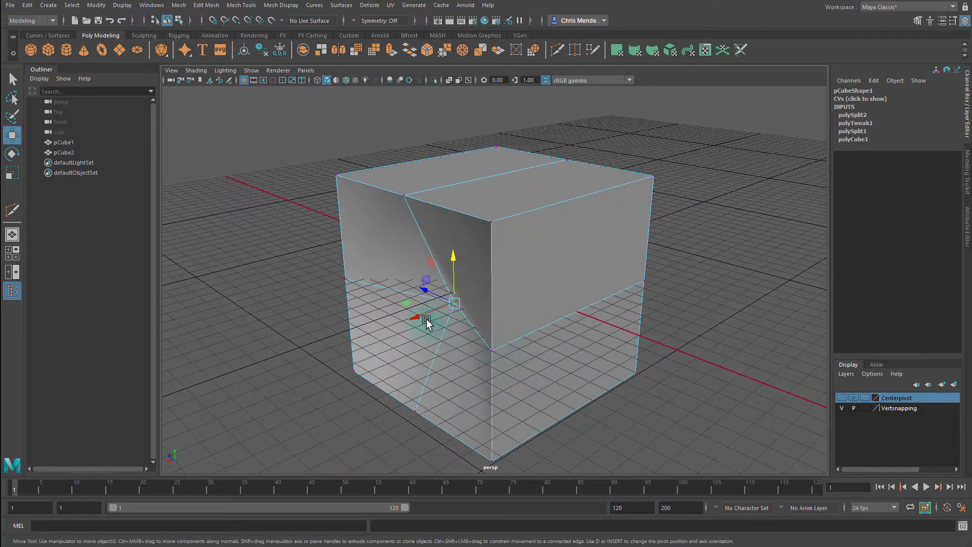
pyautogui.click(426, 319)
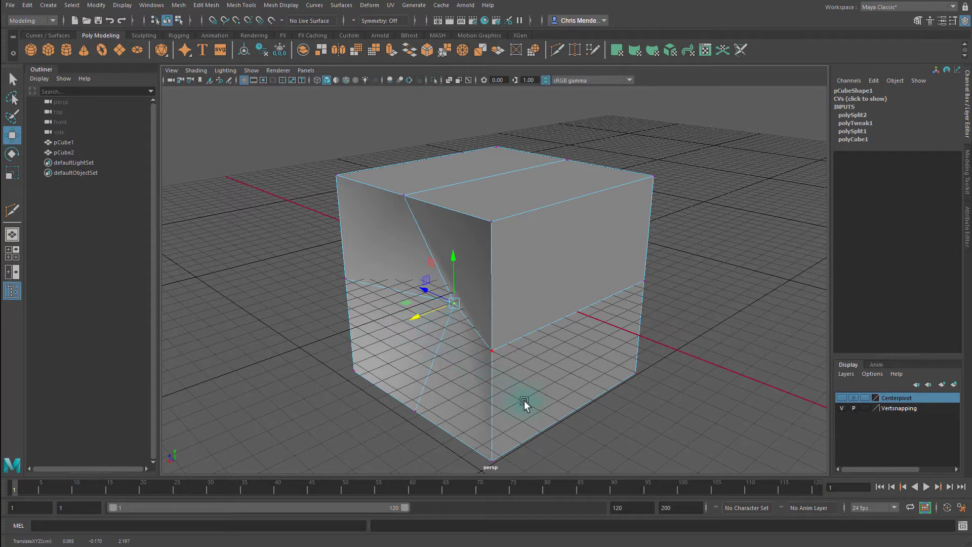
pyautogui.press('v')
pyautogui.moveTo(498, 349); pyautogui.dragTo(480, 342)
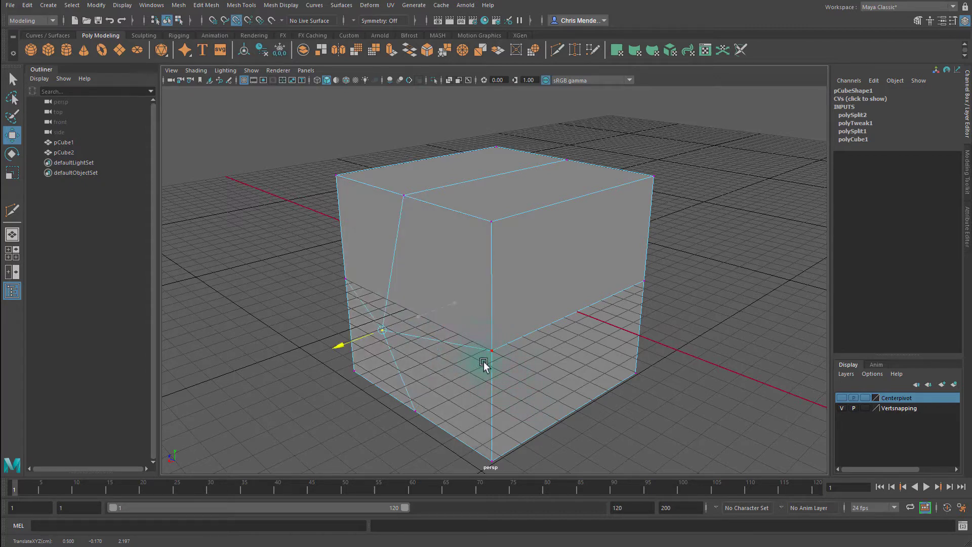
# Step: Vertex-snap the front face's middle vertex along Y to the side edge vertices at 0 and along Z to the upper vertex at 1.877
pyautogui.keyDown('alt'); pyautogui.moveTo(516, 373); pyautogui.dragTo(624, 355); pyautogui.keyUp('alt')
pyautogui.keyDown('alt'); pyautogui.moveTo(624, 364); pyautogui.dragTo(426, 344); pyautogui.keyUp('alt')
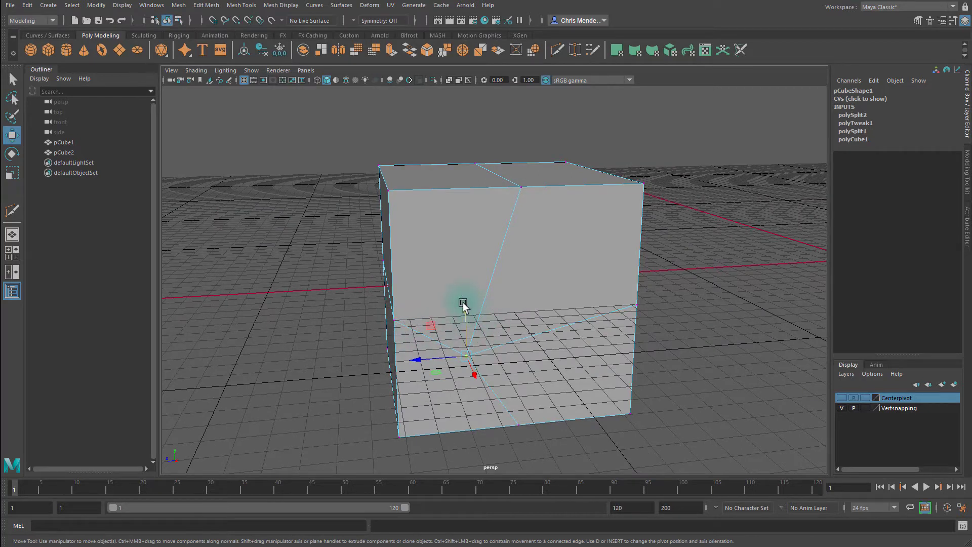
pyautogui.moveTo(463, 304); pyautogui.dragTo(431, 319)
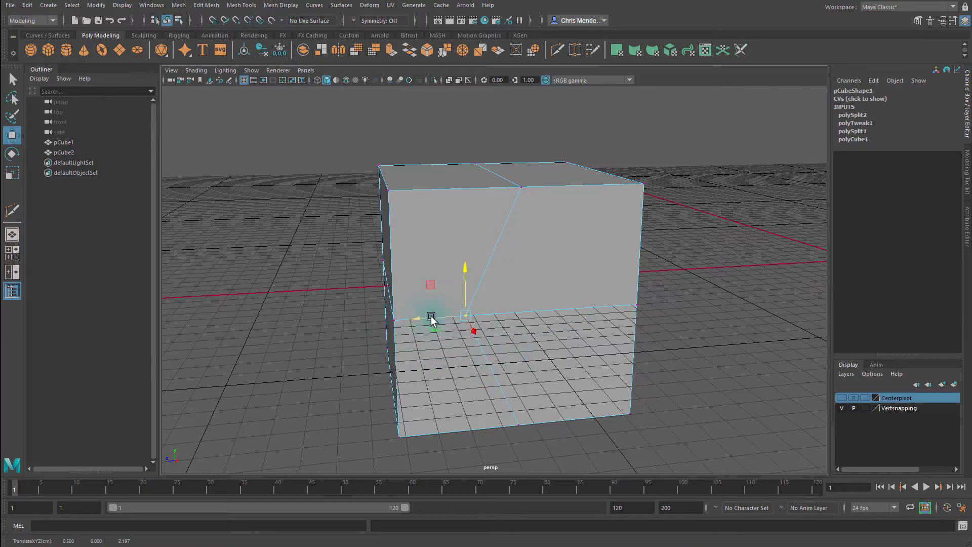
pyautogui.click(418, 319)
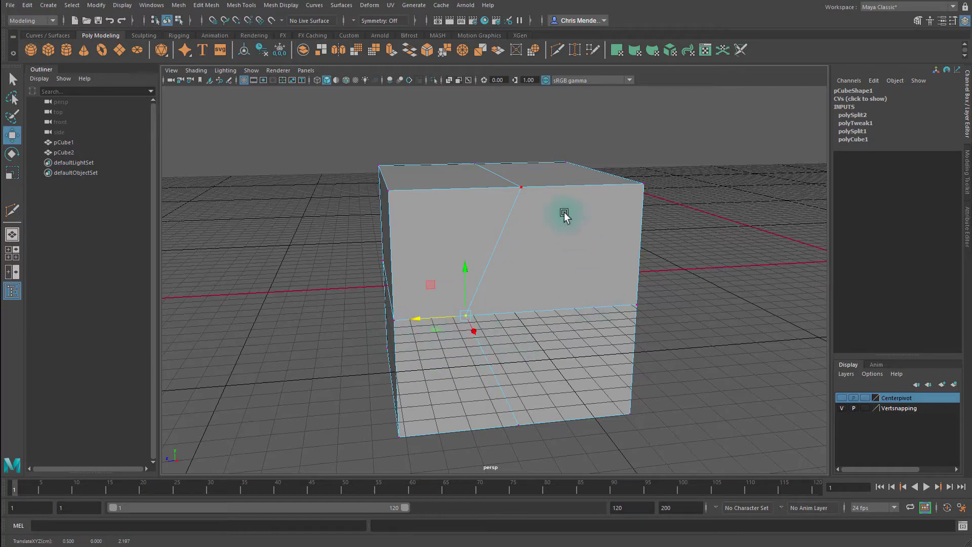
pyautogui.middleClick(521, 195)
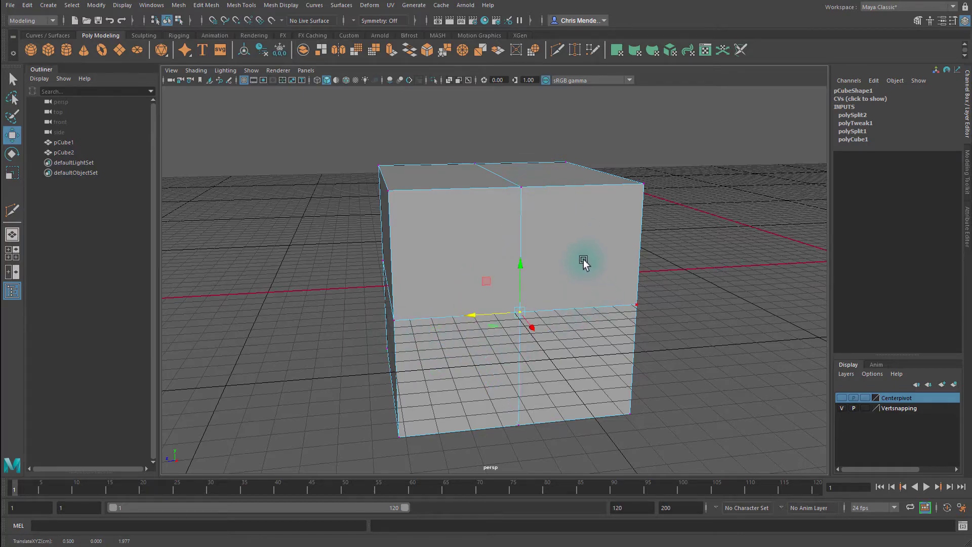
# Step: Return to object mode, switch the visible display layer from Vertsnapping to Centerpivot, and select that layer's cube
pyautogui.keyDown('alt'); pyautogui.moveTo(584, 261); pyautogui.dragTo(484, 273); pyautogui.keyUp('alt')
pyautogui.keyDown('alt'); pyautogui.moveTo(473, 328); pyautogui.dragTo(476, 181); pyautogui.keyUp('alt')
pyautogui.press('F8')
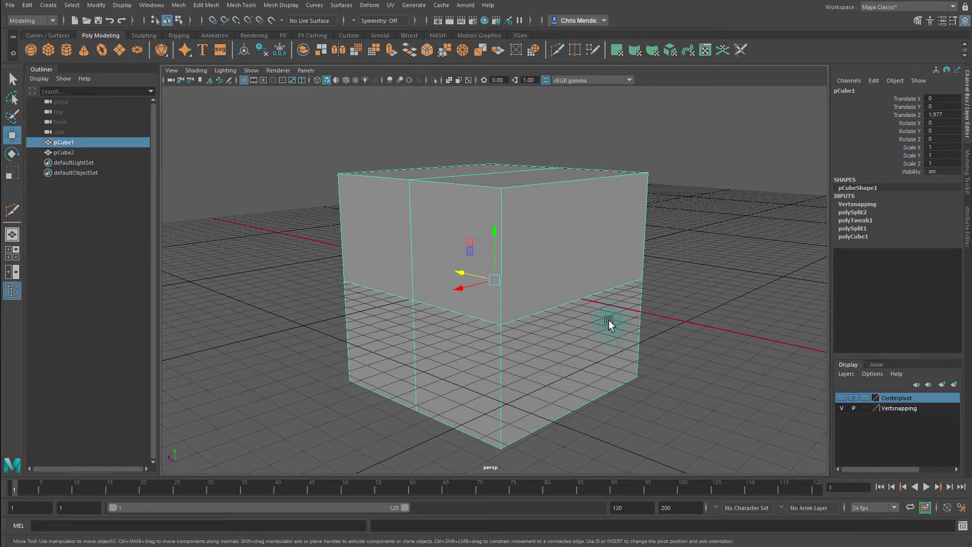
pyautogui.click(841, 409)
pyautogui.click(842, 398)
pyautogui.click(348, 221)
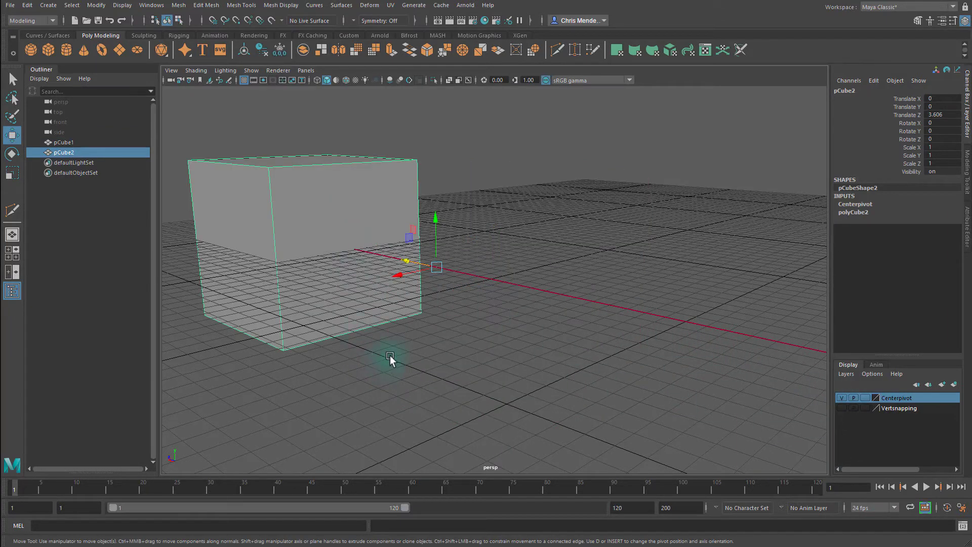
# Step: Create a temporary default polygon cube, inspect its pivot placement, and delete the cube
pyautogui.keyDown('alt'); pyautogui.moveTo(390, 358); pyautogui.dragTo(569, 314); pyautogui.keyUp('alt')
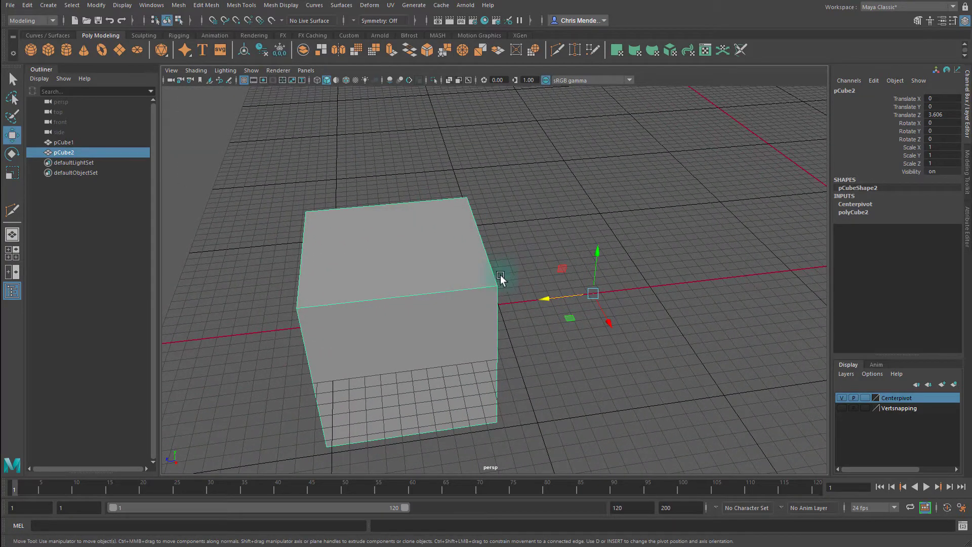
pyautogui.click(53, 48)
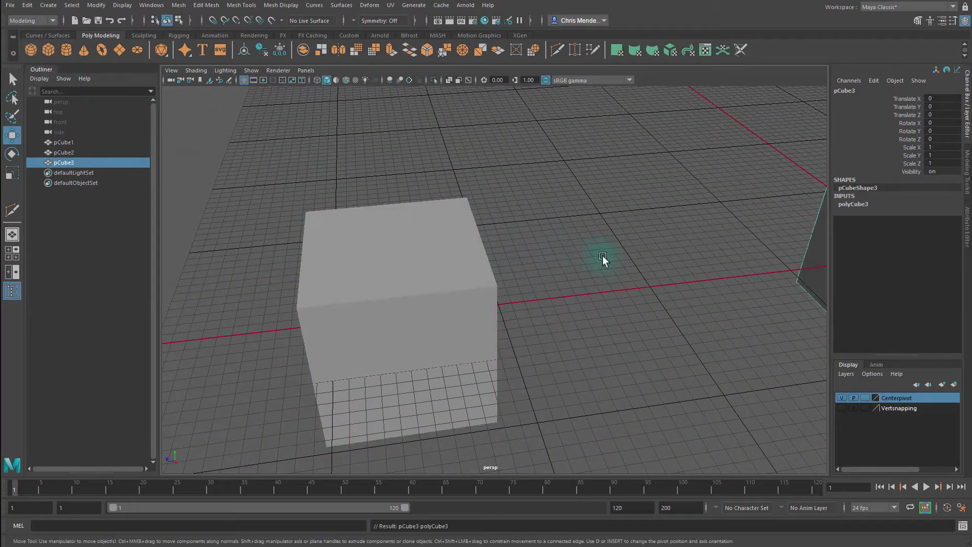
pyautogui.press('f')
pyautogui.keyDown('alt'); pyautogui.moveTo(591, 290); pyautogui.dragTo(481, 249); pyautogui.keyUp('alt')
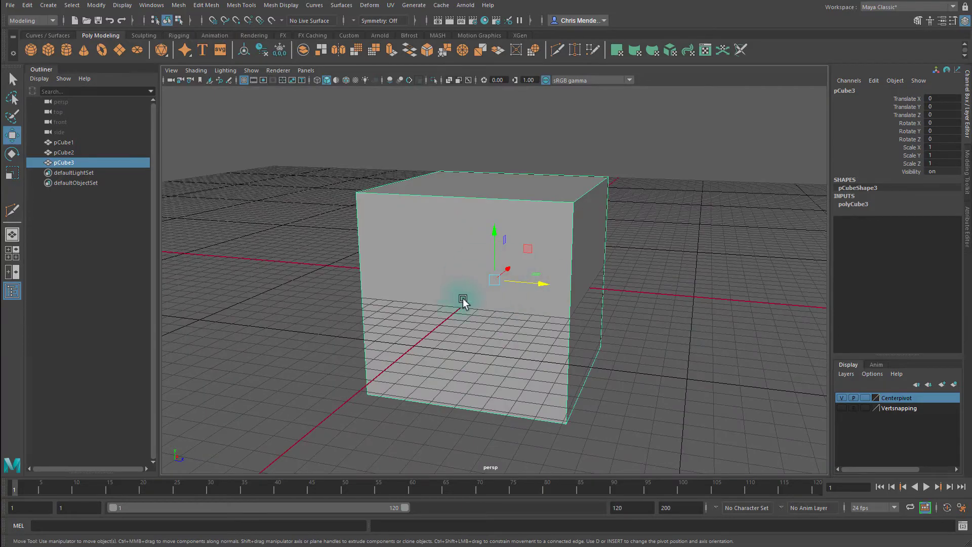
pyautogui.moveTo(462, 298)
pyautogui.keyDown('alt'); pyautogui.mouseDown()
pyautogui.moveTo(612, 304)
pyautogui.moveTo(532, 299)
pyautogui.moveTo(567, 313)
pyautogui.moveTo(644, 284)
pyautogui.moveTo(647, 250)
pyautogui.moveTo(592, 239)
pyautogui.moveTo(596, 267)
pyautogui.moveTo(491, 275)
pyautogui.moveTo(512, 285)
pyautogui.moveTo(476, 302)
pyautogui.mouseUp(); pyautogui.keyUp('alt')
pyautogui.press('Delete')
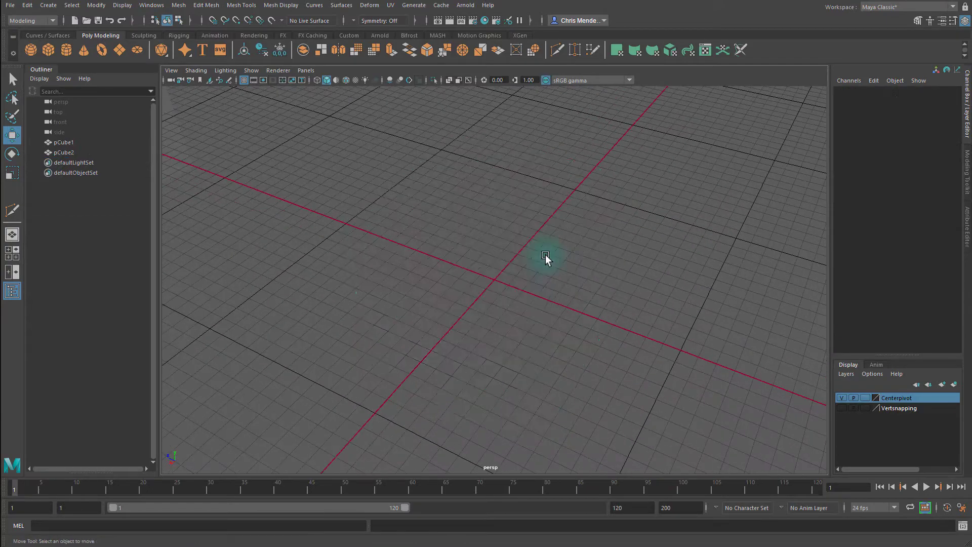
# Step: Try rotating the Centerpivot layer's cube around Y about its off-centre pivot, and undo the rotation
pyautogui.keyDown('alt'); pyautogui.moveTo(619, 169); pyautogui.dragTo(799, 297); pyautogui.keyUp('alt')
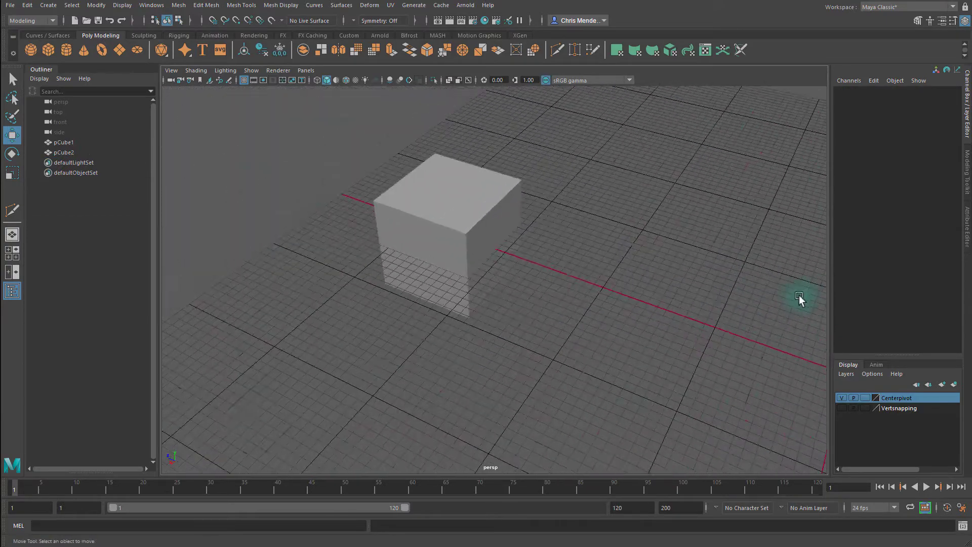
pyautogui.click(458, 226)
pyautogui.press('f')
pyautogui.keyDown('alt'); pyautogui.moveTo(679, 285); pyautogui.dragTo(632, 322); pyautogui.keyUp('alt')
pyautogui.press('e')
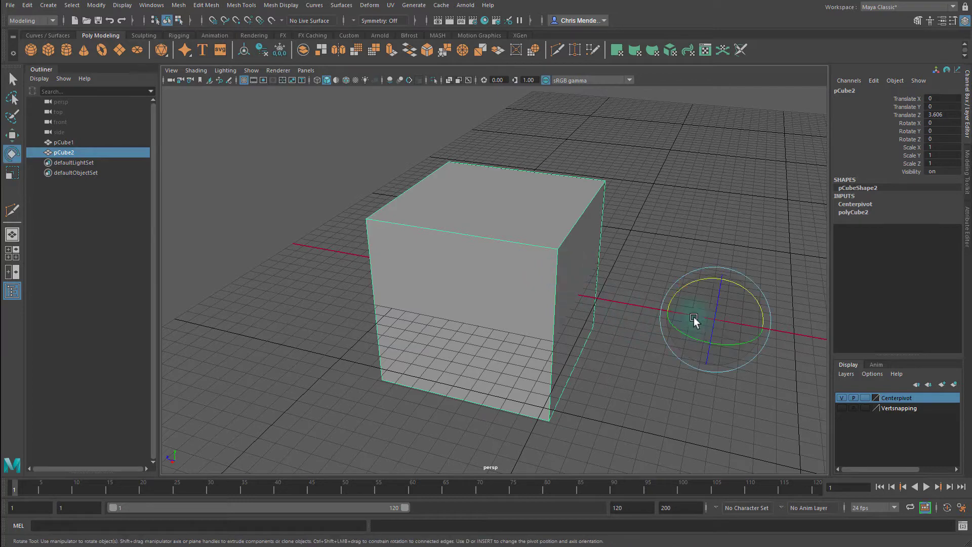
pyautogui.moveTo(702, 342)
pyautogui.mouseDown()
pyautogui.moveTo(636, 325)
pyautogui.moveTo(716, 334)
pyautogui.moveTo(770, 320)
pyautogui.moveTo(664, 316)
pyautogui.moveTo(718, 326)
pyautogui.moveTo(710, 327)
pyautogui.mouseUp()
pyautogui.hotkey('ctrl', 'z')
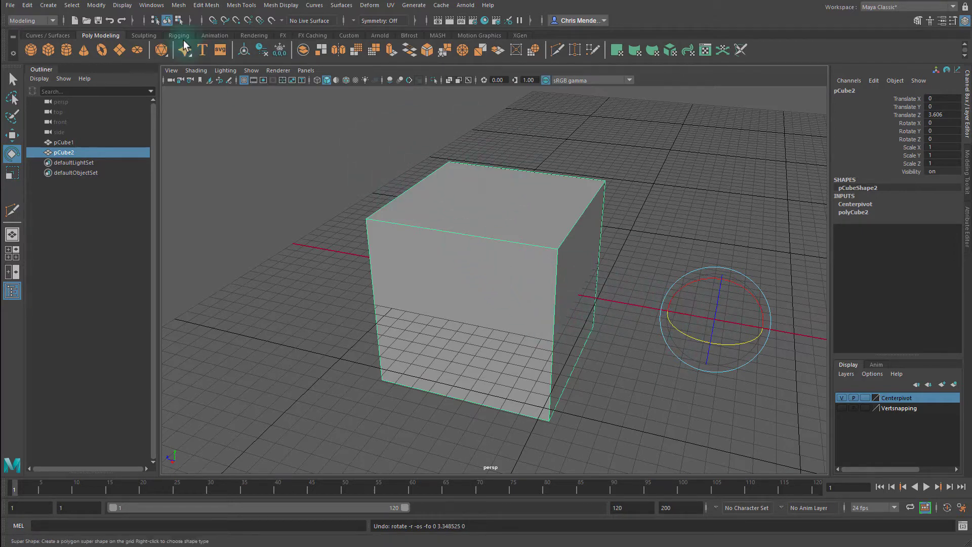
# Step: Center the pivot of the Centerpivot layer's cube
pyautogui.click(179, 5)
pyautogui.moveTo(91, 6)
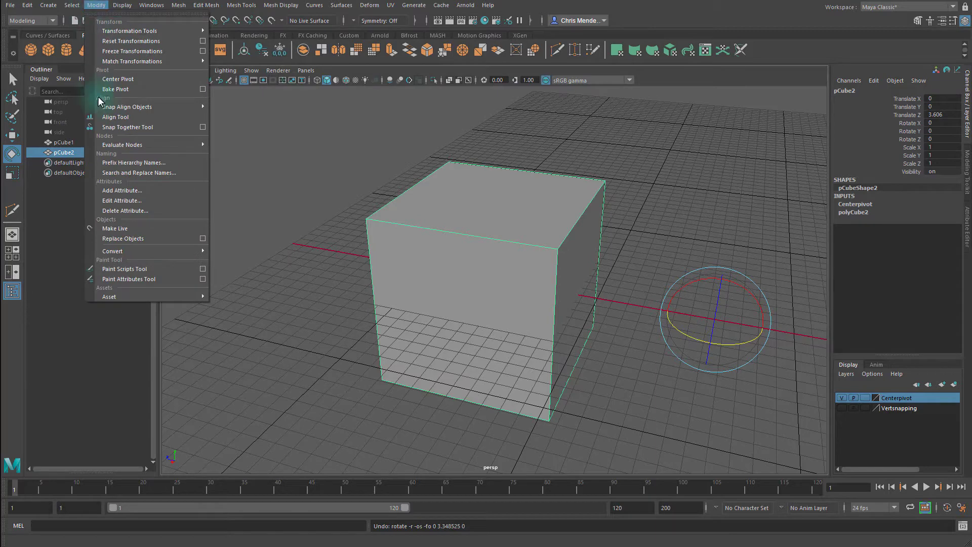
pyautogui.click(116, 80)
pyautogui.click(326, 157)
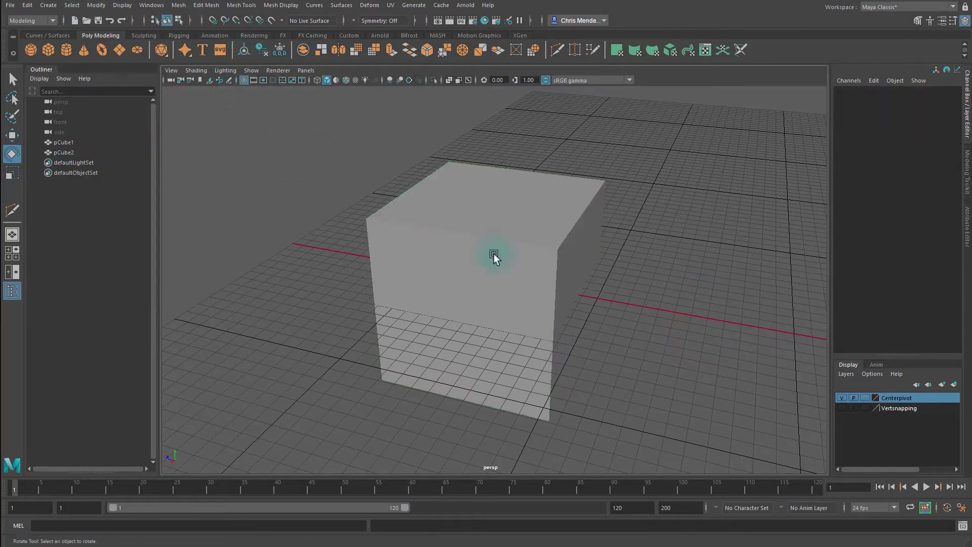
pyautogui.click(494, 253)
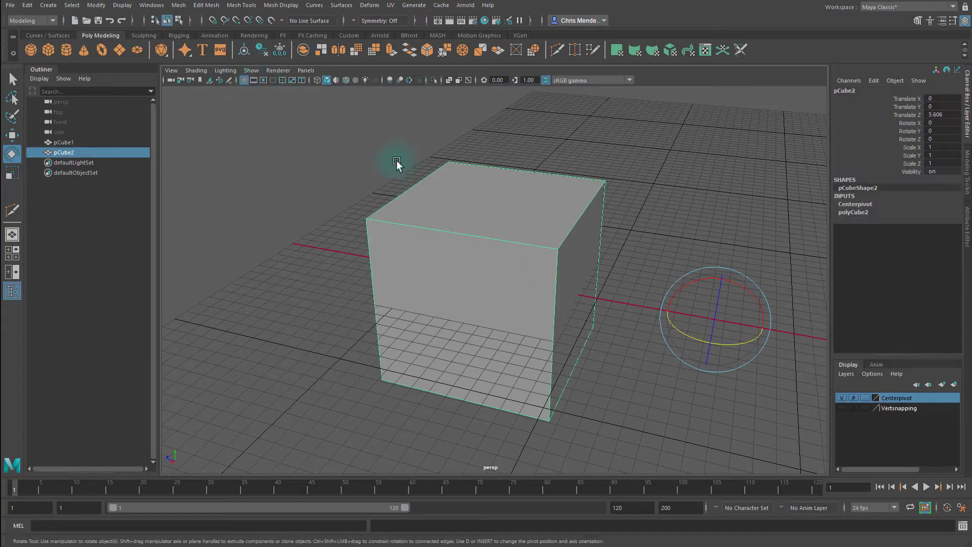
pyautogui.click(244, 52)
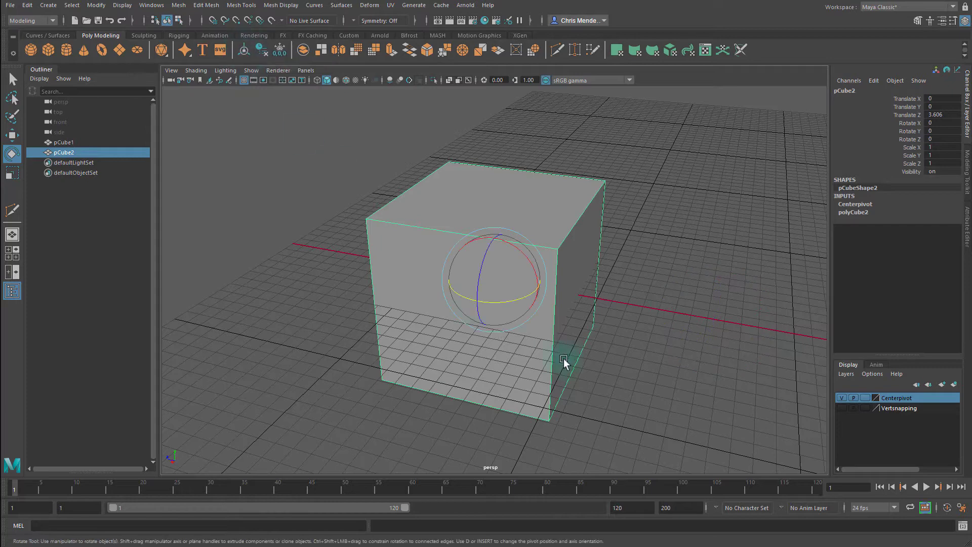
# Step: Test-rotate the cube about 15.5 degrees around Y on its centred pivot, and undo the rotation
pyautogui.moveTo(525, 316); pyautogui.dragTo(536, 288)
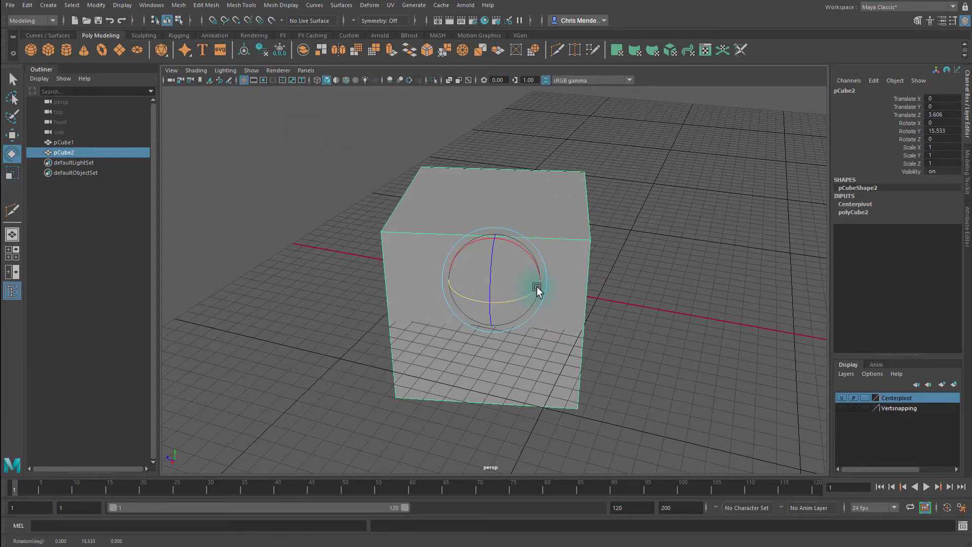
pyautogui.hotkey('ctrl', 'z')
pyautogui.keyDown('alt'); pyautogui.moveTo(600, 299); pyautogui.dragTo(649, 283); pyautogui.keyUp('alt')
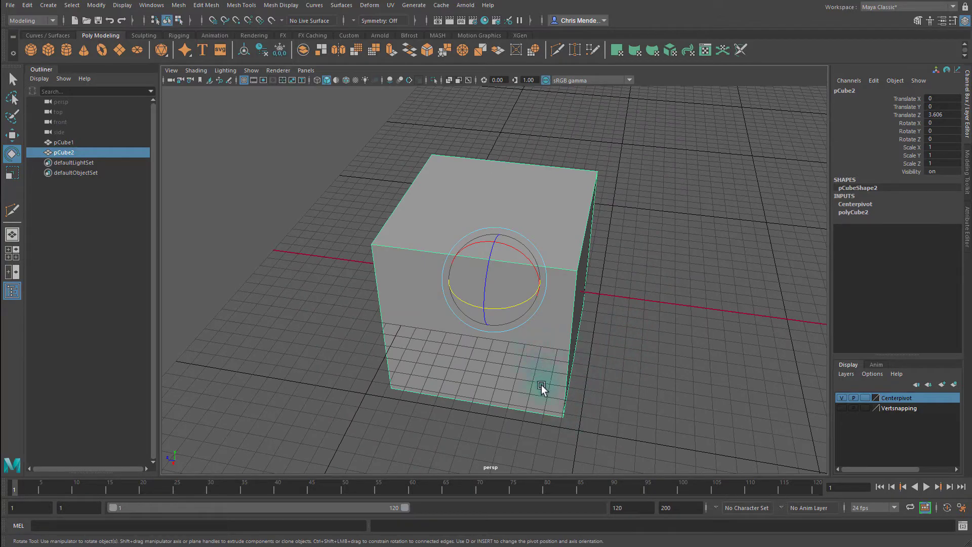
pyautogui.moveTo(542, 385)
pyautogui.keyDown('alt'); pyautogui.mouseDown()
pyautogui.moveTo(542, 373)
pyautogui.moveTo(607, 362)
pyautogui.moveTo(597, 384)
pyautogui.moveTo(552, 386)
pyautogui.moveTo(575, 393)
pyautogui.moveTo(486, 382)
pyautogui.moveTo(542, 366)
pyautogui.mouseUp(); pyautogui.keyUp('alt')
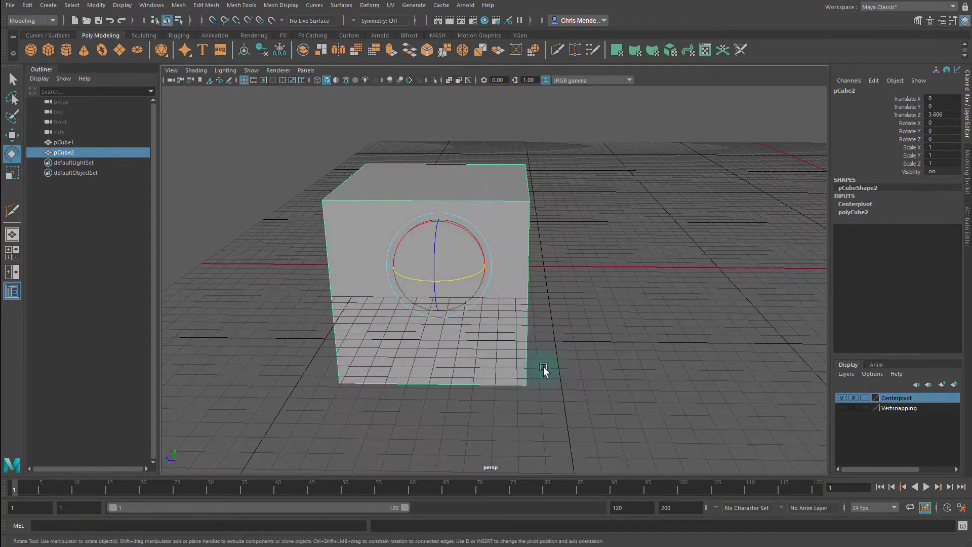
# Step: Edit the cube's pivot with the Move tool, placing it freehand outside the cube near an upper corner
pyautogui.press('w')
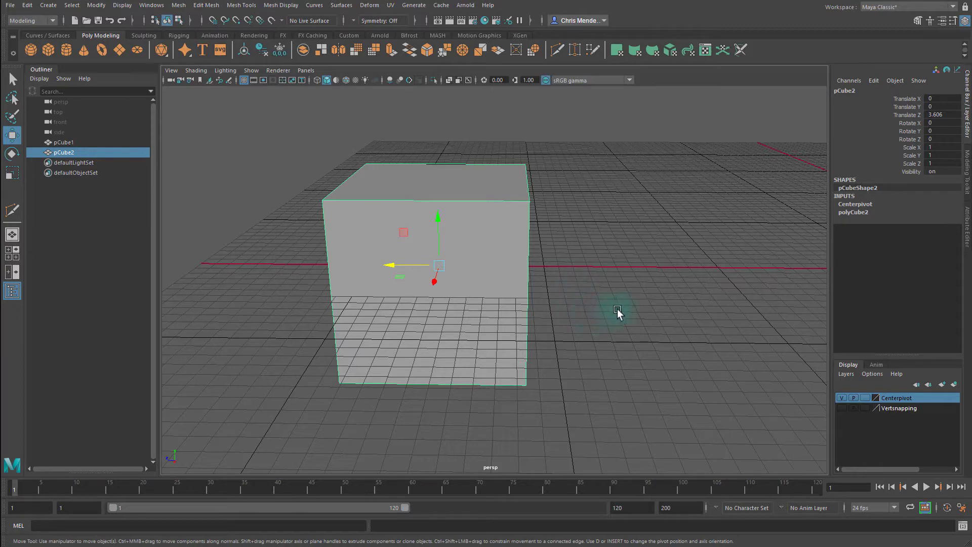
pyautogui.press('d')
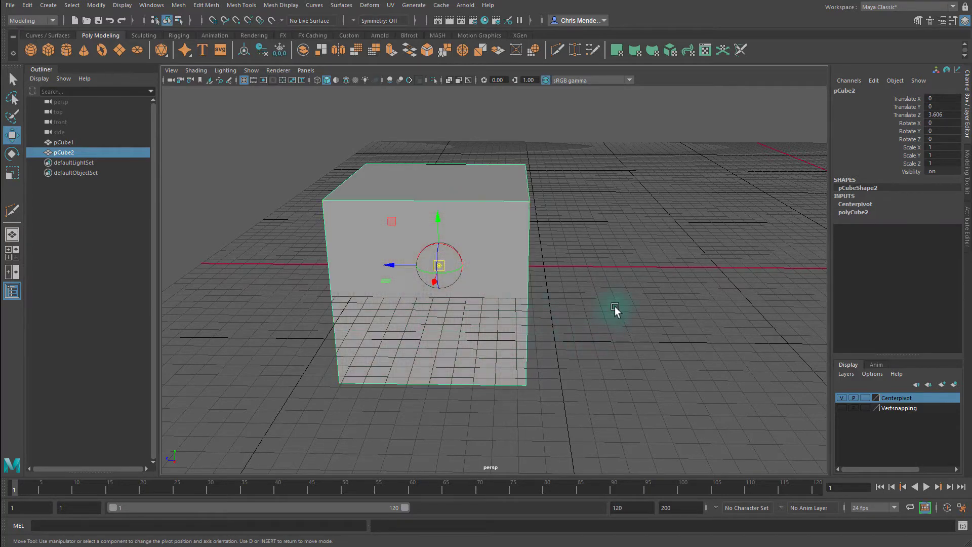
pyautogui.keyDown('alt'); pyautogui.moveTo(615, 310); pyautogui.dragTo(549, 293); pyautogui.keyUp('alt')
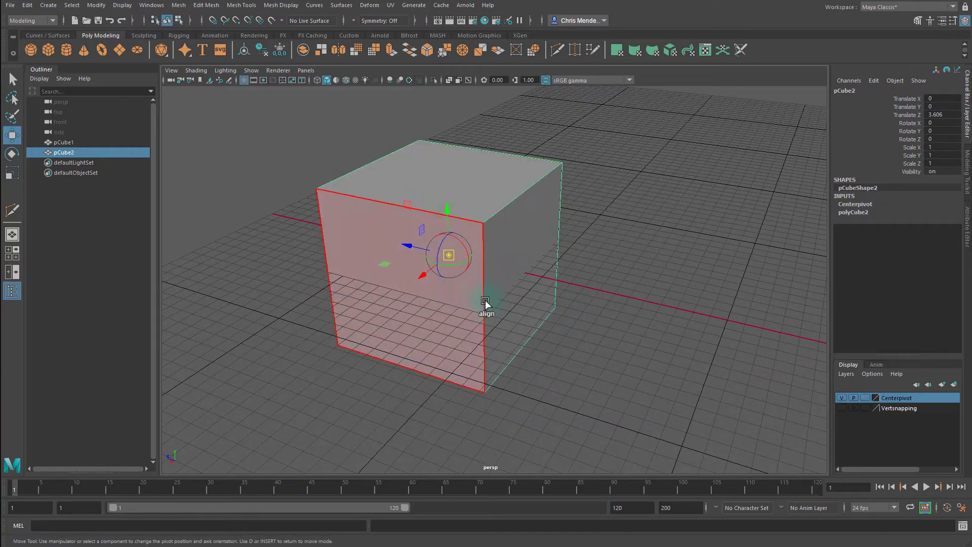
pyautogui.keyDown('alt'); pyautogui.moveTo(592, 332); pyautogui.dragTo(655, 328); pyautogui.keyUp('alt')
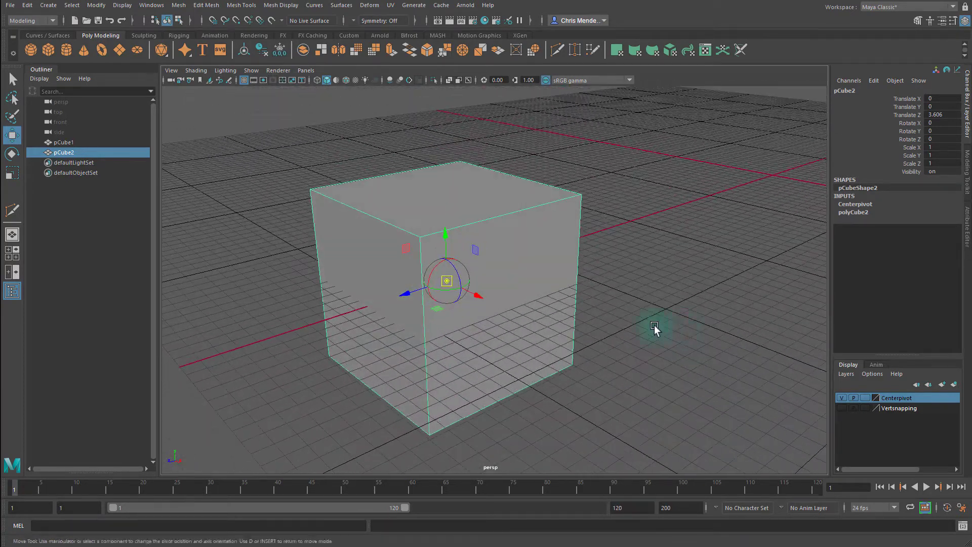
pyautogui.moveTo(481, 297); pyautogui.dragTo(489, 174)
pyautogui.keyDown('alt'); pyautogui.moveTo(557, 281); pyautogui.dragTo(410, 271); pyautogui.keyUp('alt')
pyautogui.click(410, 272)
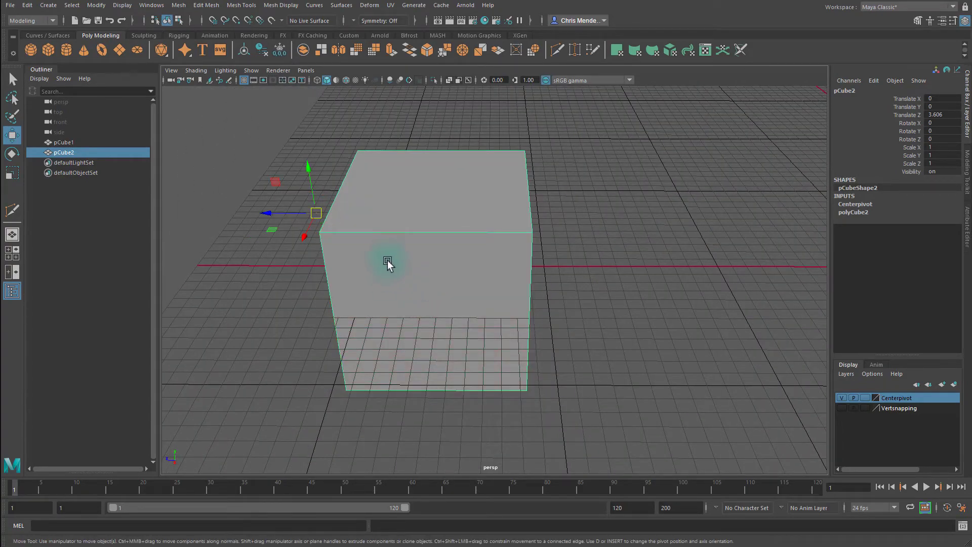
# Step: Try rotating the cube about -19.2 degrees around X and scaling it uniformly about the displaced pivot, undoing both changes
pyautogui.press('e')
pyautogui.moveTo(326, 185); pyautogui.dragTo(373, 219)
pyautogui.hotkey('ctrl', 'z')
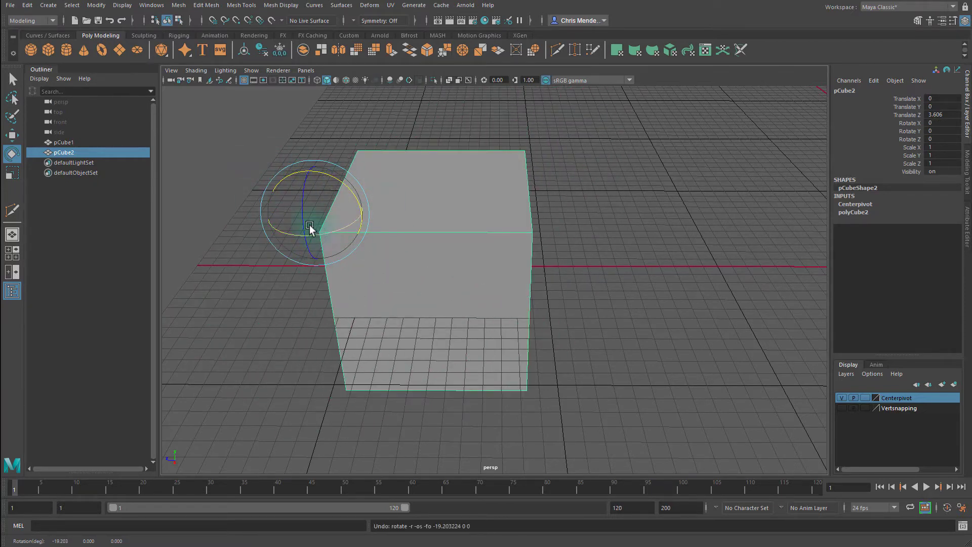
pyautogui.press('r')
pyautogui.moveTo(316, 213); pyautogui.dragTo(777, 295)
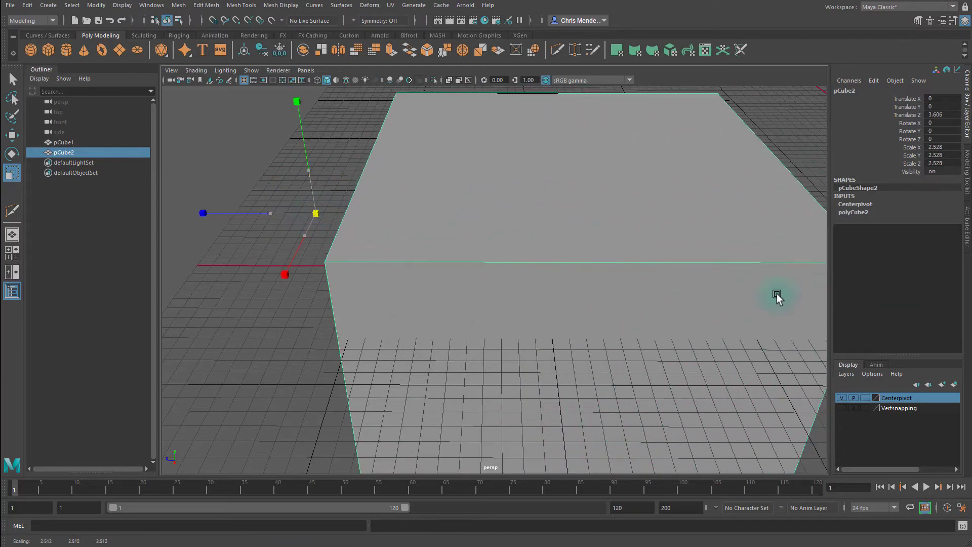
pyautogui.hotkey('ctrl', 'z')
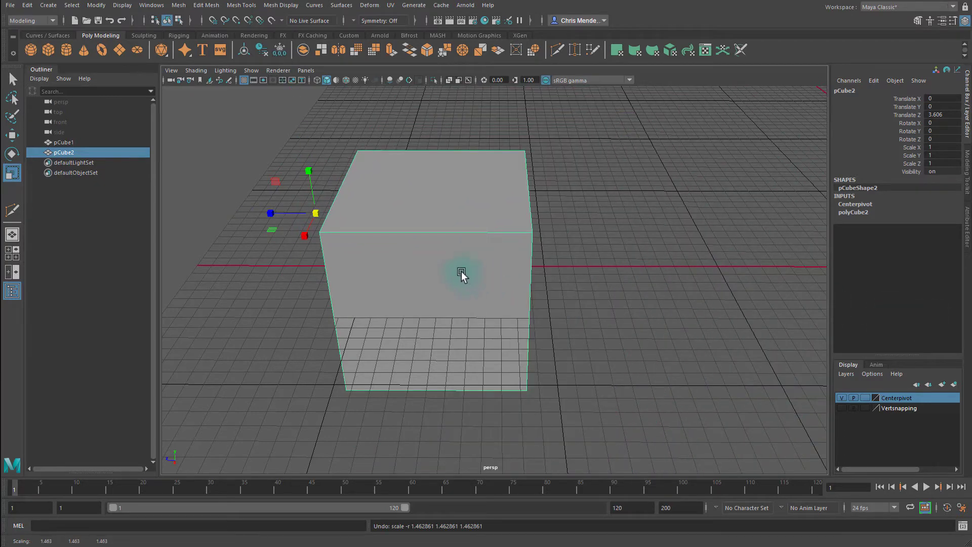
# Step: Vertex-snap the cube's pivot to the bottom corner at X 0.5, Y -0.5, Z 3.106
pyautogui.press('d')
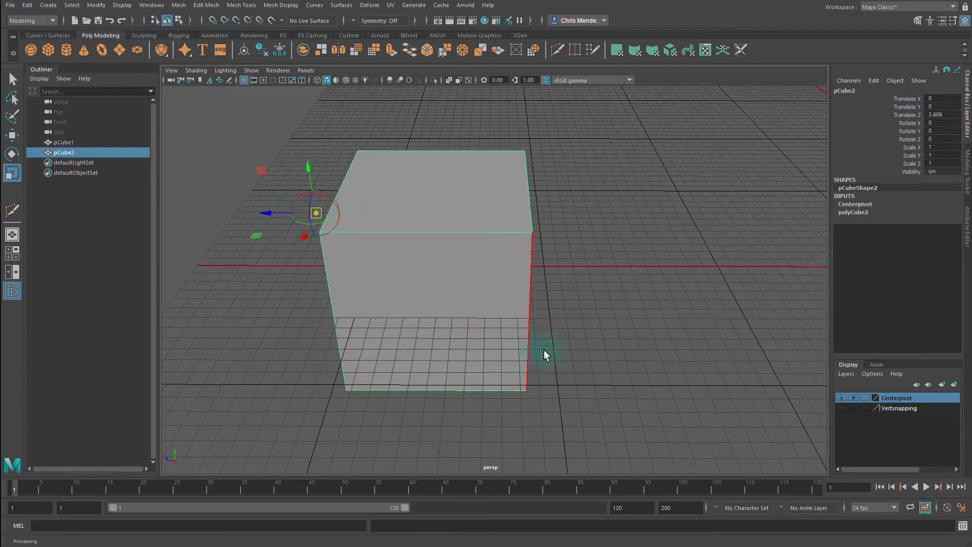
pyautogui.press('v')
pyautogui.moveTo(528, 232); pyautogui.dragTo(524, 406)
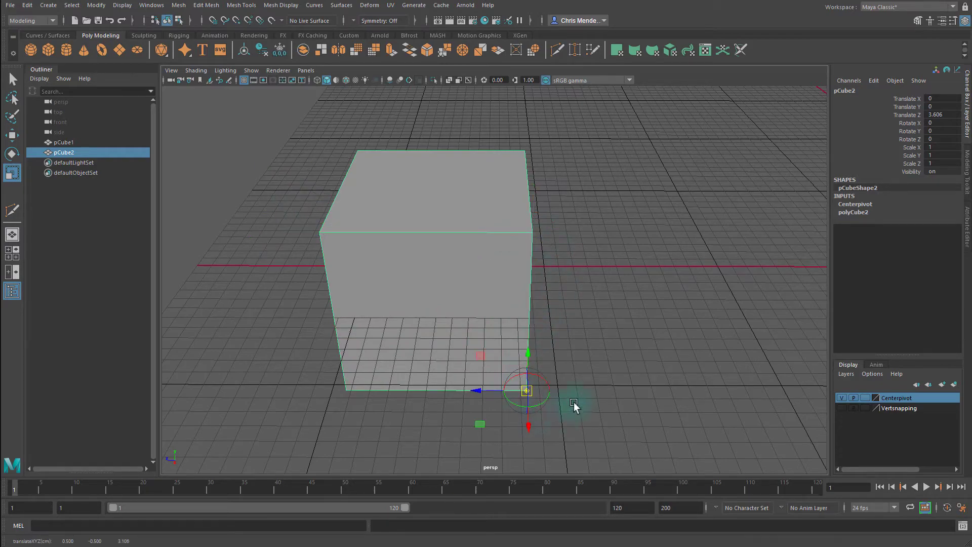
pyautogui.press('d')
# Step: Raise the cube along Y with grid snapping so its base rests on the grid at Translate Y 0.5
pyautogui.keyDown('alt'); pyautogui.moveTo(603, 410); pyautogui.dragTo(558, 375); pyautogui.keyUp('alt')
pyautogui.press('w')
pyautogui.press('x')
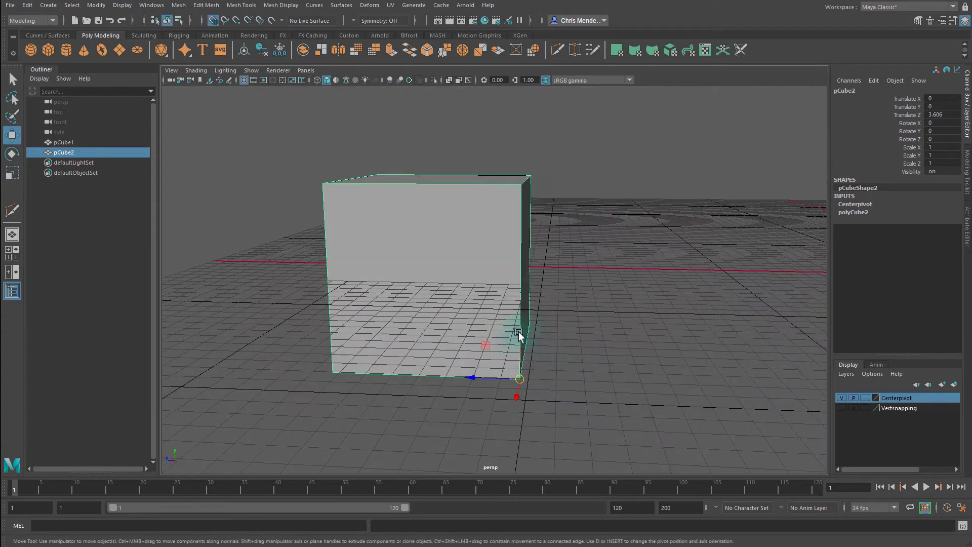
pyautogui.moveTo(519, 315); pyautogui.dragTo(526, 273)
pyautogui.keyDown('alt'); pyautogui.moveTo(578, 321); pyautogui.dragTo(518, 252); pyautogui.keyUp('alt')
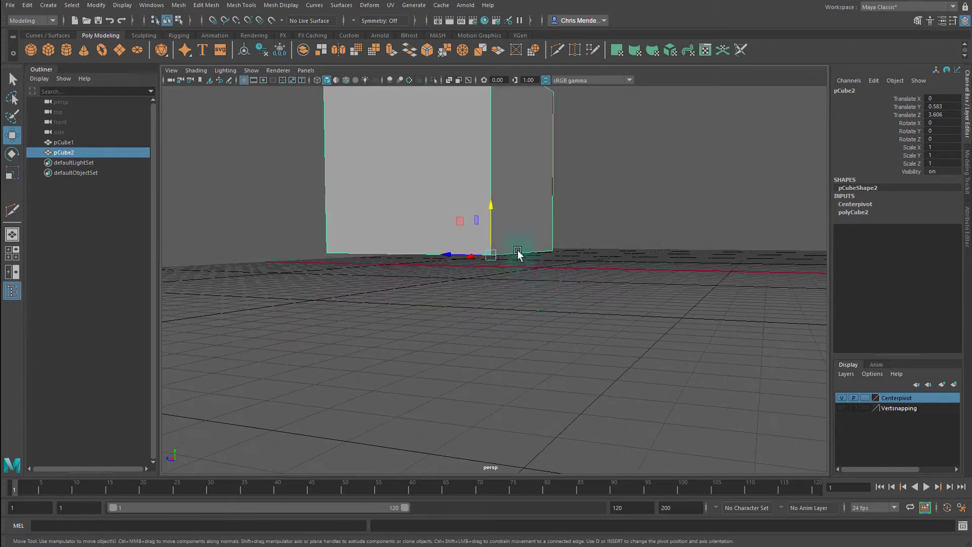
pyautogui.moveTo(493, 210); pyautogui.dragTo(591, 348)
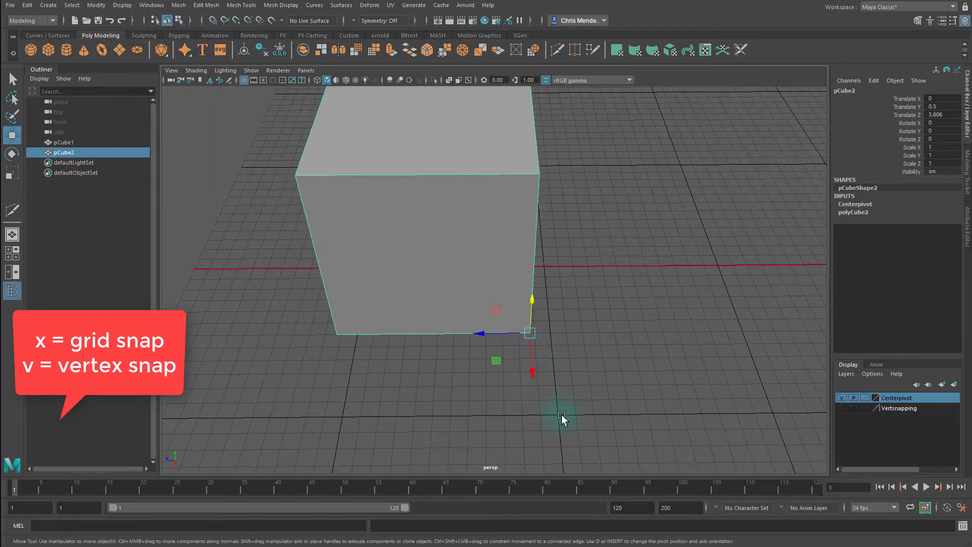
# Step: Grid-snap the cube by its pivot corner to floor intersections at Translate Z 3.5 and 2.5, ending at the origin with Translate X -0.5, Z 0.5
pyautogui.click(530, 332)
pyautogui.press('x')
pyautogui.middleClick(559, 416)
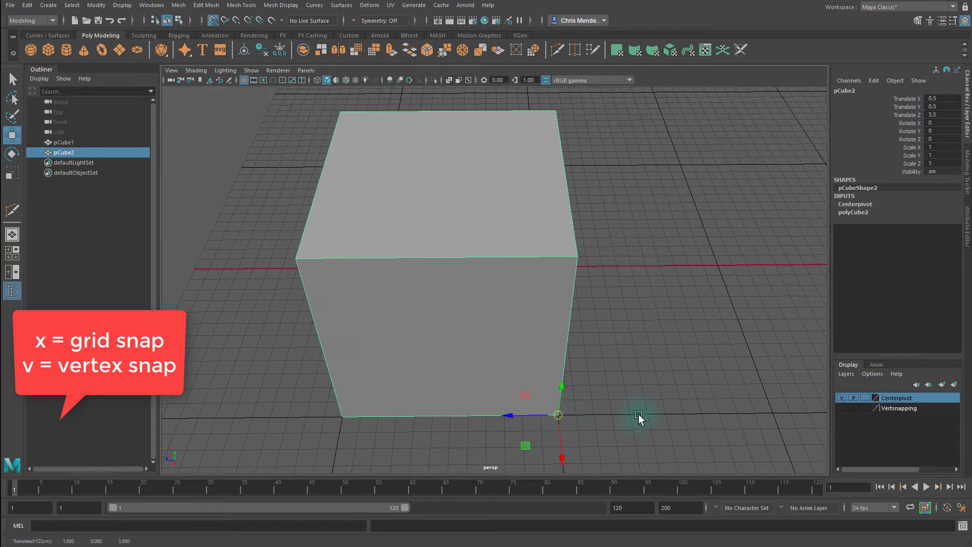
pyautogui.middleClick(773, 417)
pyautogui.keyDown('alt'); pyautogui.moveTo(788, 430); pyautogui.dragTo(595, 396, button='middle'); pyautogui.keyUp('alt')
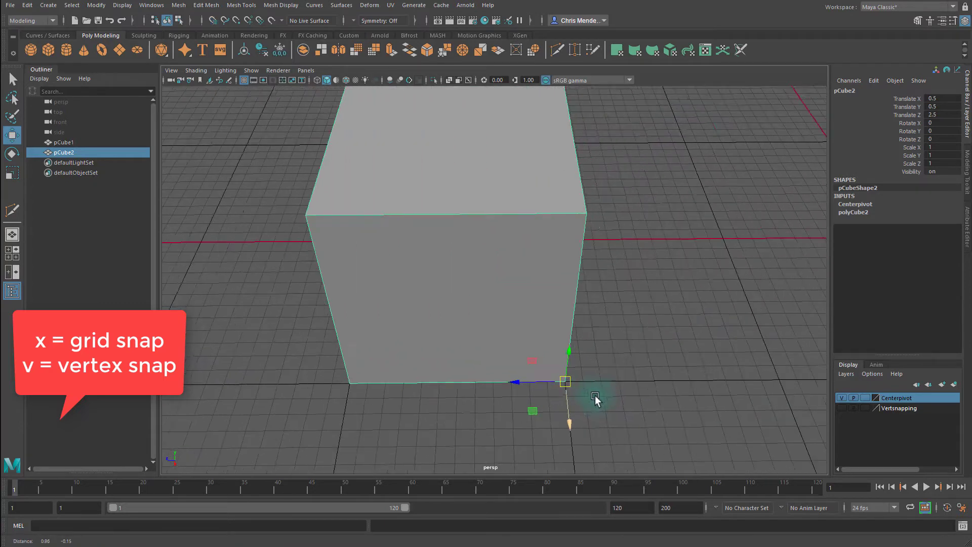
pyautogui.keyDown('alt'); pyautogui.moveTo(595, 400); pyautogui.dragTo(485, 393); pyautogui.keyUp('alt')
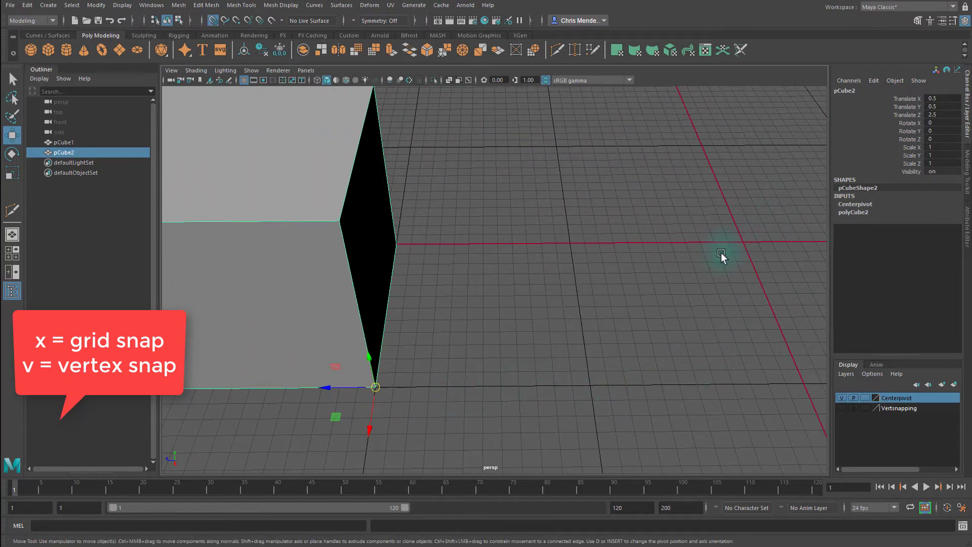
pyautogui.moveTo(721, 253); pyautogui.dragTo(738, 242, button='middle')
pyautogui.keyDown('alt'); pyautogui.moveTo(773, 332); pyautogui.dragTo(571, 361, button='middle'); pyautogui.keyUp('alt')
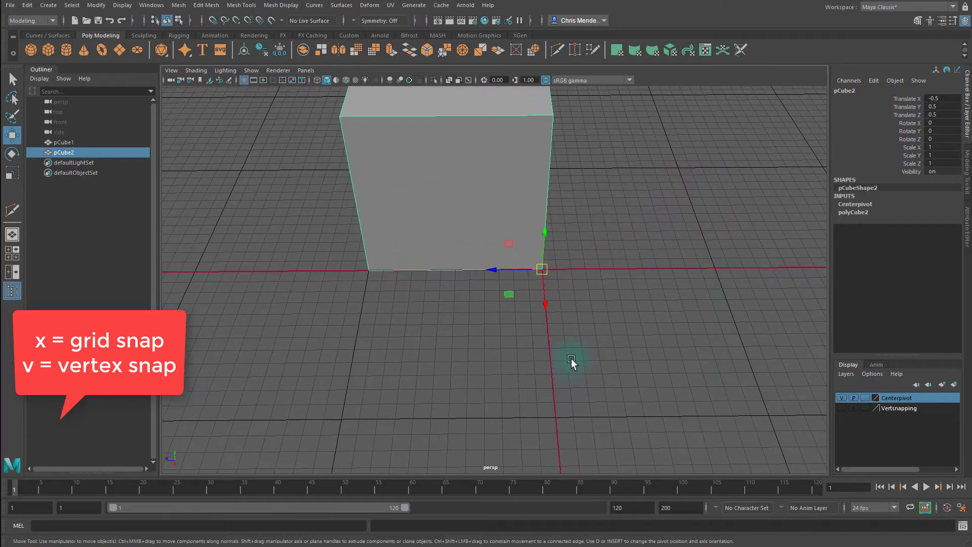
# Step: Rotate the cube around its pivot corner at the origin to 270 degrees in Y
pyautogui.press('e')
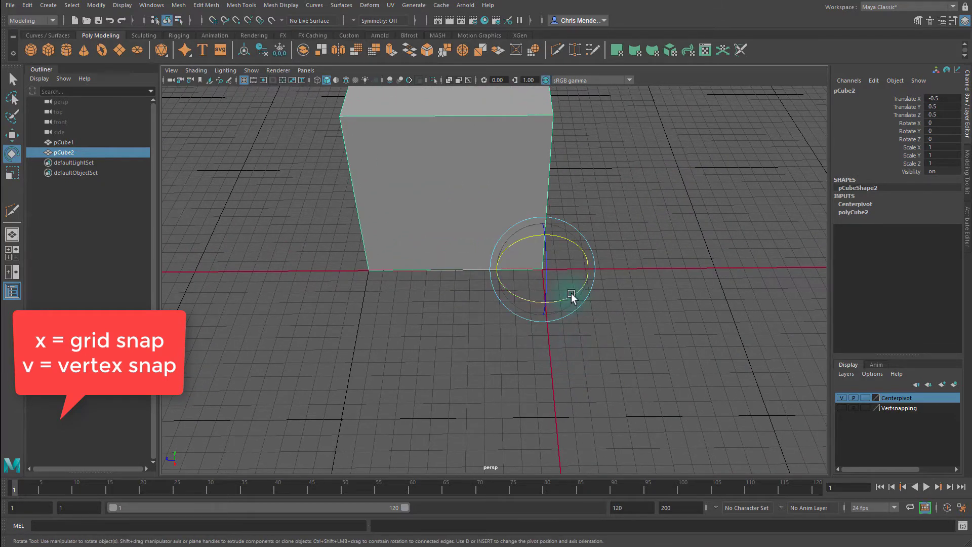
pyautogui.moveTo(571, 293); pyautogui.dragTo(760, 156)
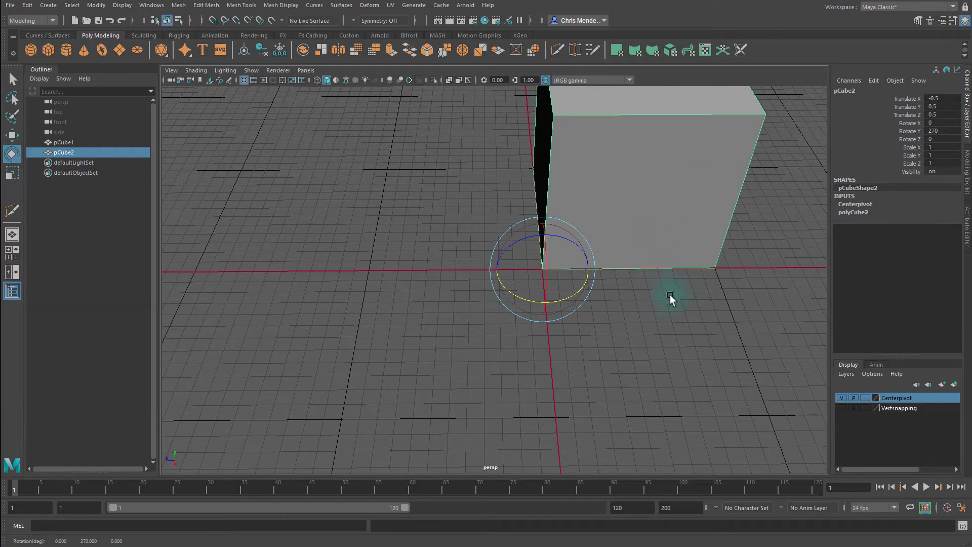
# Step: Create a polygon cylinder and move it beside the cube to Translate X -0.68, Y 1.022, Z 1.548
pyautogui.keyDown('alt'); pyautogui.moveTo(675, 323); pyautogui.dragTo(397, 278, button='right'); pyautogui.keyUp('alt')
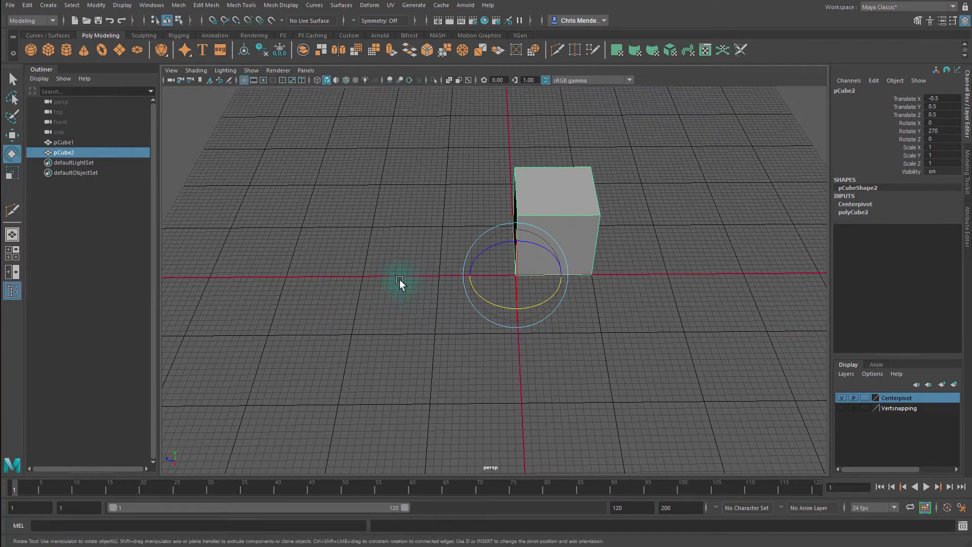
pyautogui.click(66, 50)
pyautogui.press('w')
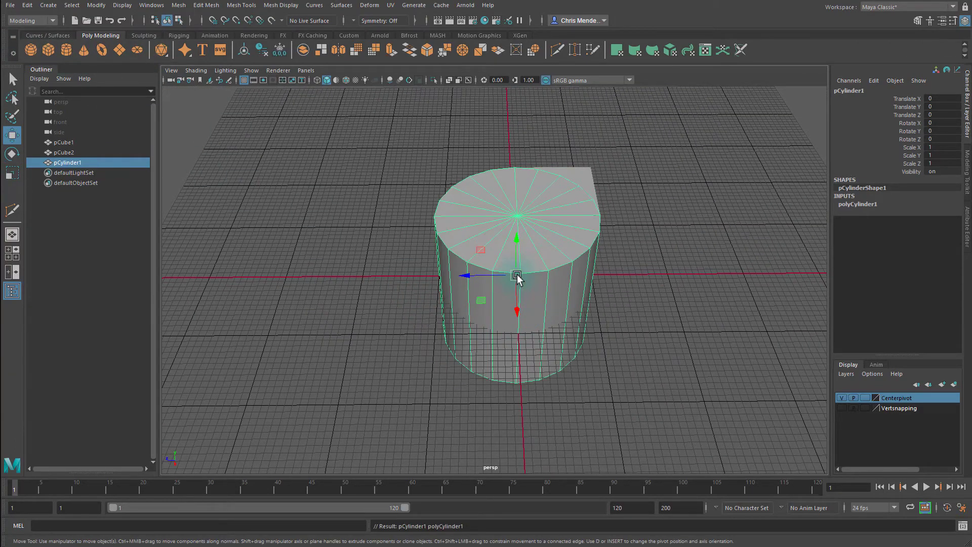
pyautogui.moveTo(517, 276); pyautogui.dragTo(405, 210)
pyautogui.keyDown('alt'); pyautogui.moveTo(506, 299); pyautogui.dragTo(445, 256); pyautogui.keyUp('alt')
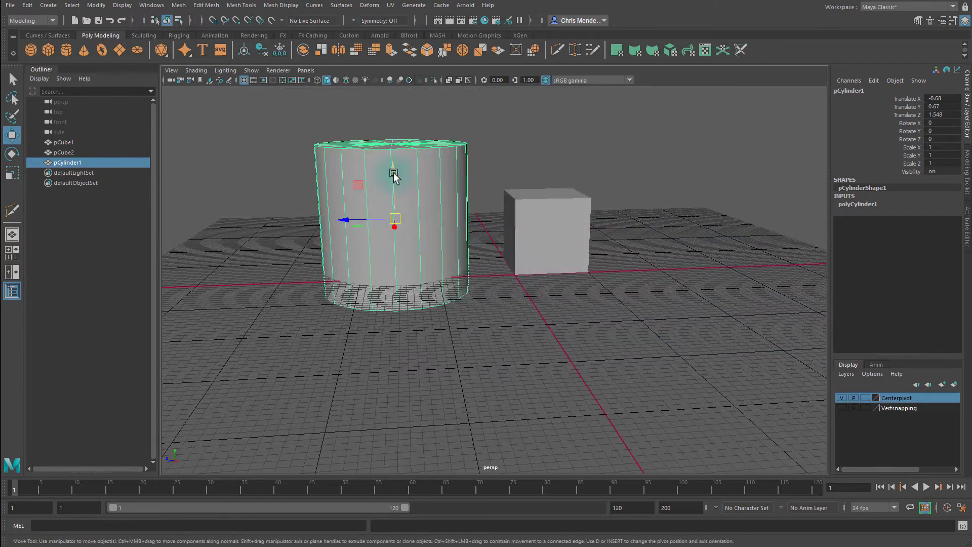
pyautogui.moveTo(392, 169); pyautogui.dragTo(395, 144)
pyautogui.keyDown('alt'); pyautogui.moveTo(449, 208); pyautogui.dragTo(452, 223); pyautogui.keyUp('alt')
# Step: Select the cube at the origin and turn on wireframe on shaded in the viewport to show the cylinder's edges
pyautogui.click(601, 213)
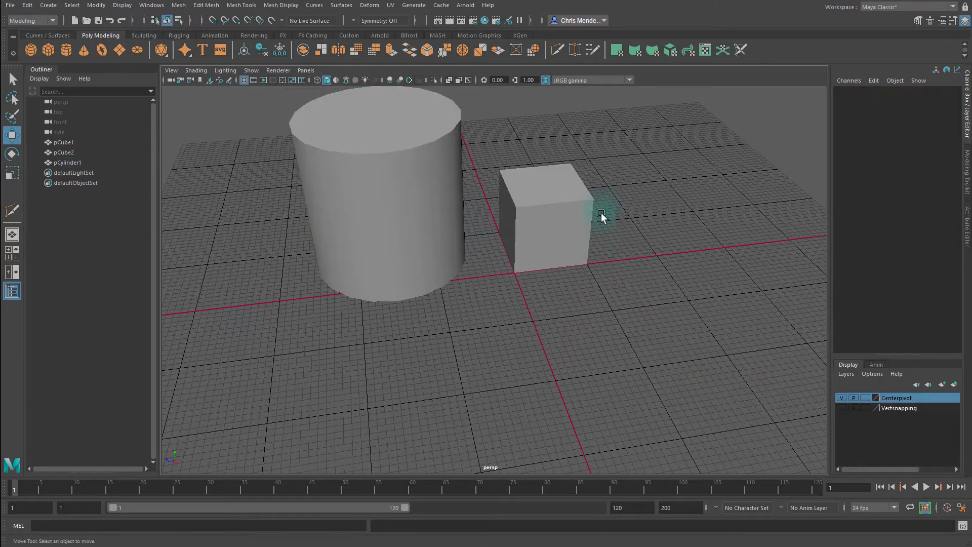
pyautogui.click(573, 253)
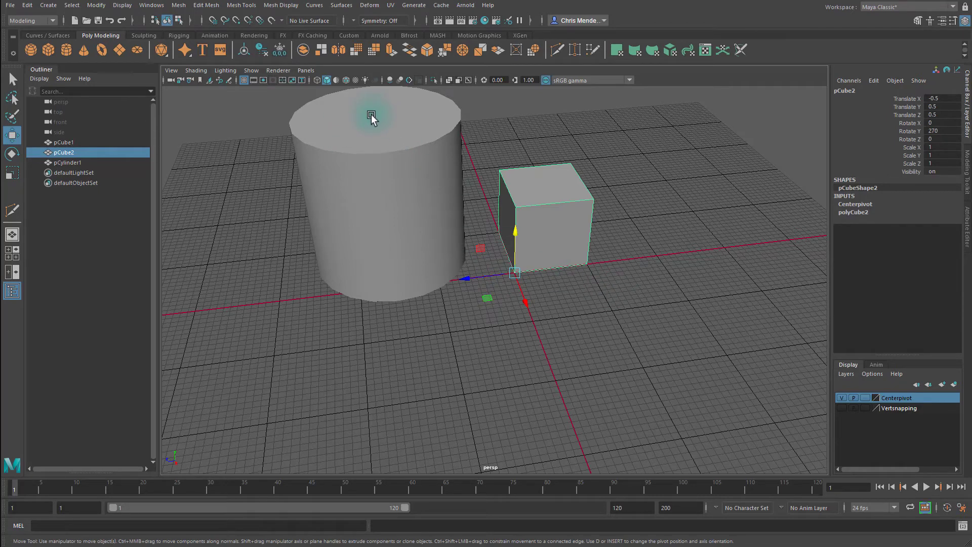
pyautogui.click(347, 81)
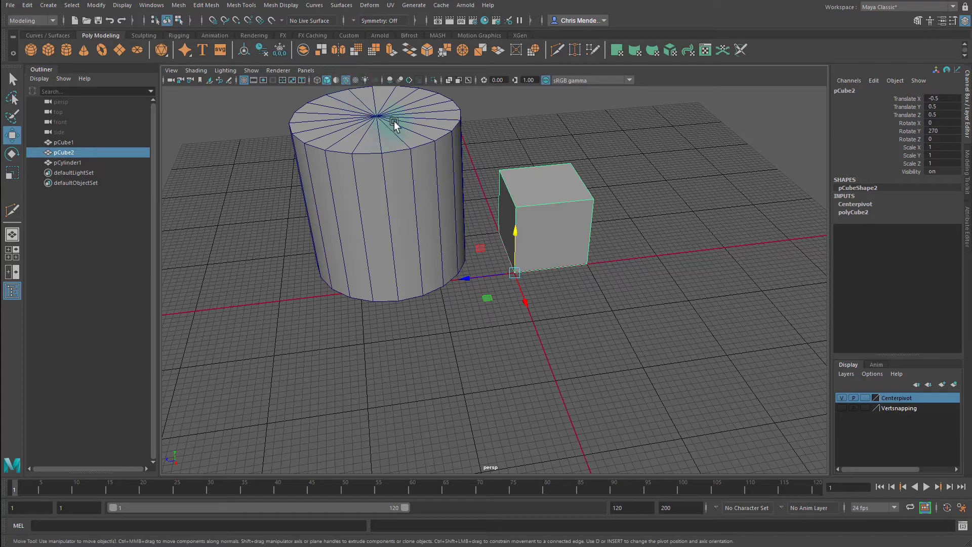
pyautogui.keyDown('alt'); pyautogui.moveTo(398, 124); pyautogui.dragTo(398, 184, button='middle'); pyautogui.keyUp('alt')
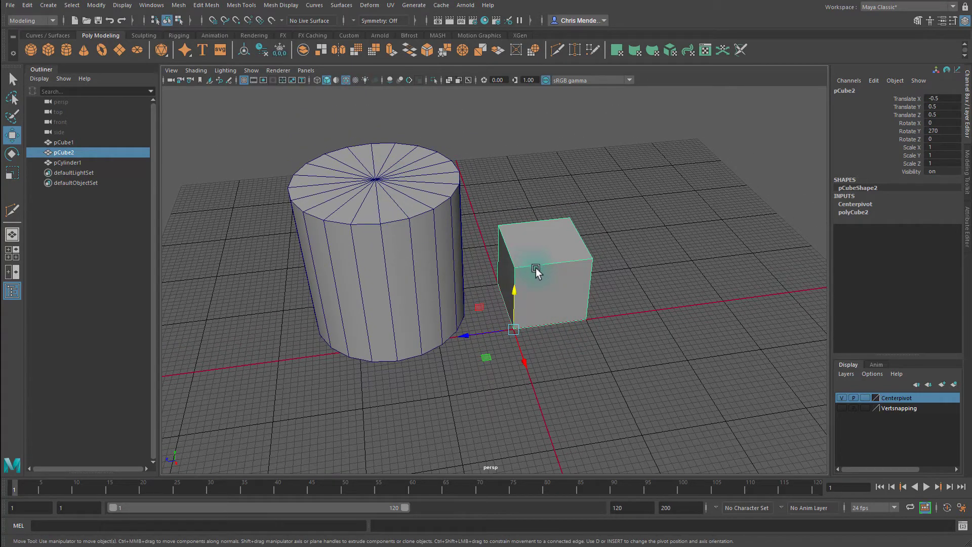
# Step: Vertex-snap the cube by its corner pivot to the centre vertex of the cylinder's top, at Translate X -1.18, Y 2.522, Z 2.048
pyautogui.click(515, 292)
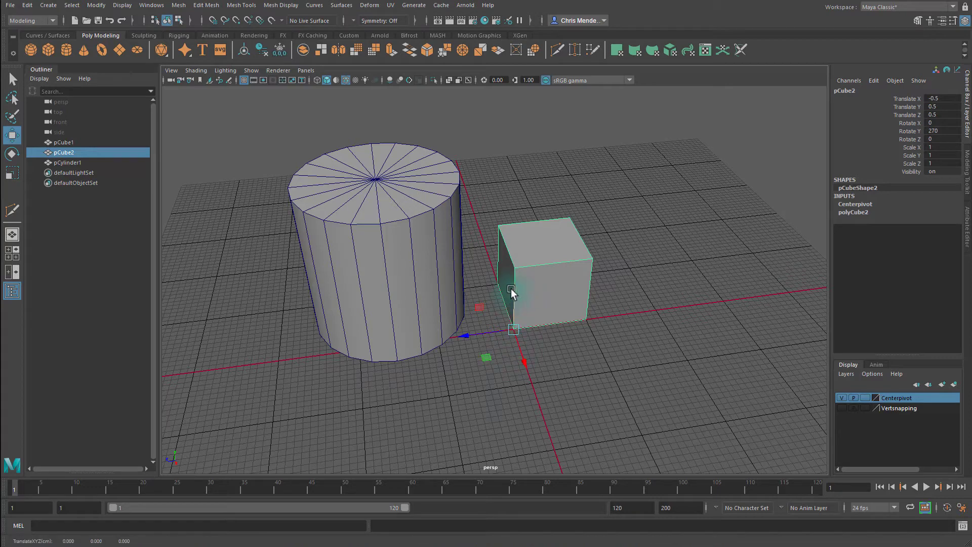
pyautogui.moveTo(516, 296); pyautogui.dragTo(525, 333)
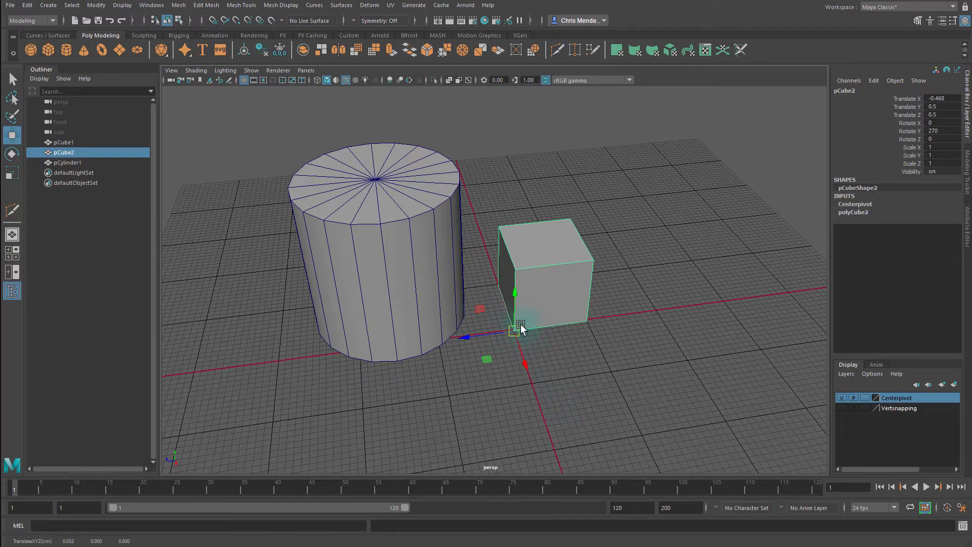
pyautogui.moveTo(551, 360)
pyautogui.keyDown('alt'); pyautogui.mouseDown()
pyautogui.moveTo(549, 334)
pyautogui.moveTo(548, 344)
pyautogui.mouseUp(); pyautogui.keyUp('alt')
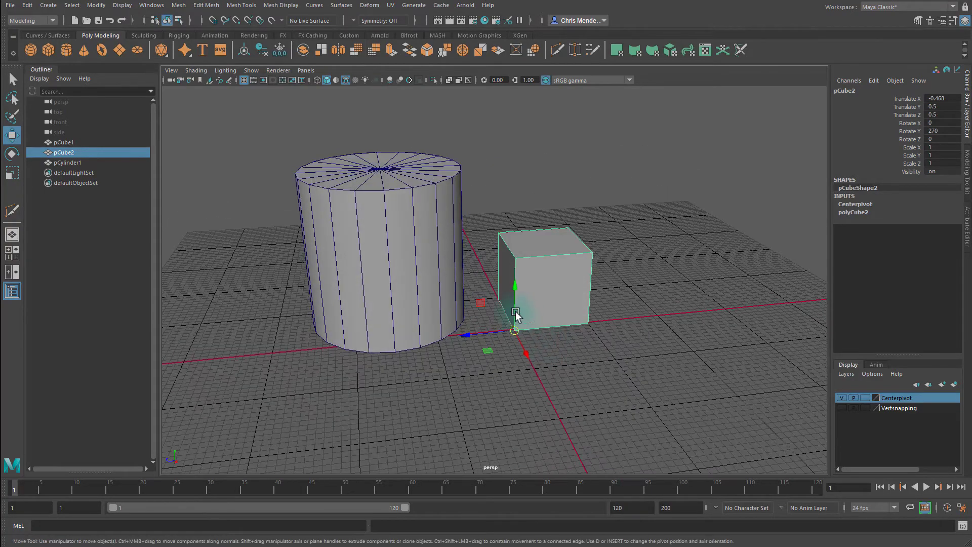
pyautogui.moveTo(387, 178)
pyautogui.mouseDown(button='middle')
pyautogui.moveTo(380, 170)
pyautogui.moveTo(397, 190)
pyautogui.mouseUp(button='middle')
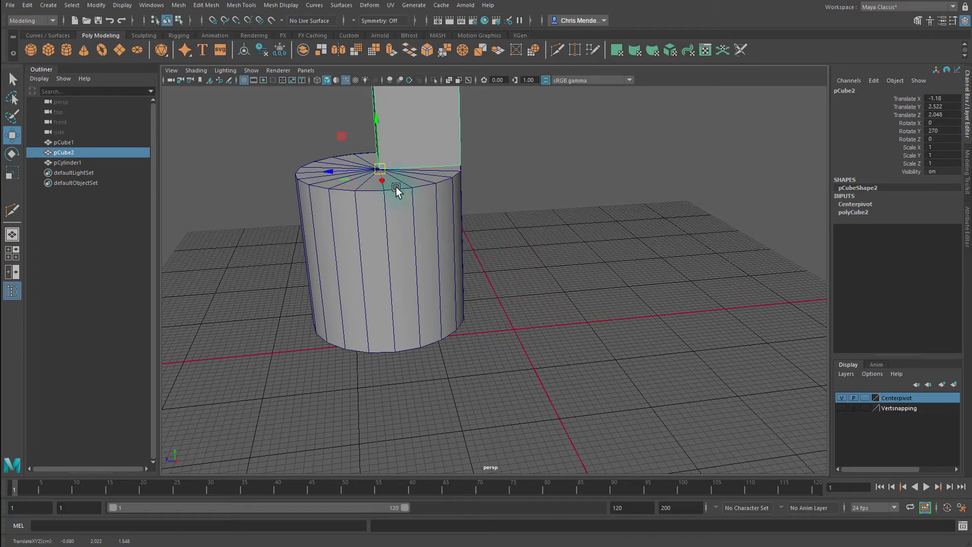
# Step: Examine from several angles how the cube's pivot corner sits on the centre vertex of the cylinder's top
pyautogui.keyDown('alt'); pyautogui.moveTo(399, 191); pyautogui.dragTo(365, 256); pyautogui.keyUp('alt')
pyautogui.keyDown('alt'); pyautogui.moveTo(364, 256); pyautogui.dragTo(478, 284, button='right'); pyautogui.keyUp('alt')
pyautogui.keyDown('alt'); pyautogui.moveTo(478, 284); pyautogui.dragTo(557, 318, button='middle'); pyautogui.keyUp('alt')
pyautogui.scroll(-2, 557, 318)
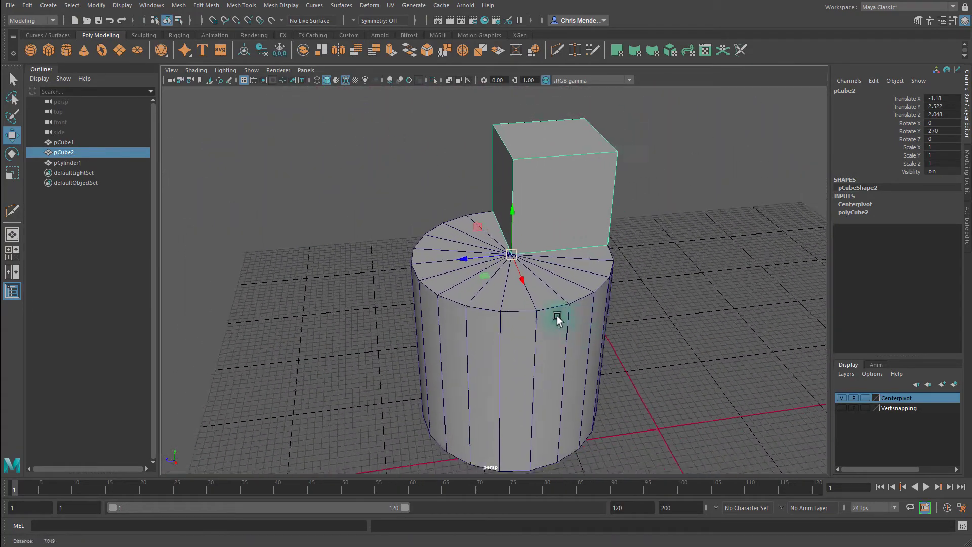
pyautogui.keyDown('alt'); pyautogui.moveTo(556, 318); pyautogui.dragTo(491, 280); pyautogui.keyUp('alt')
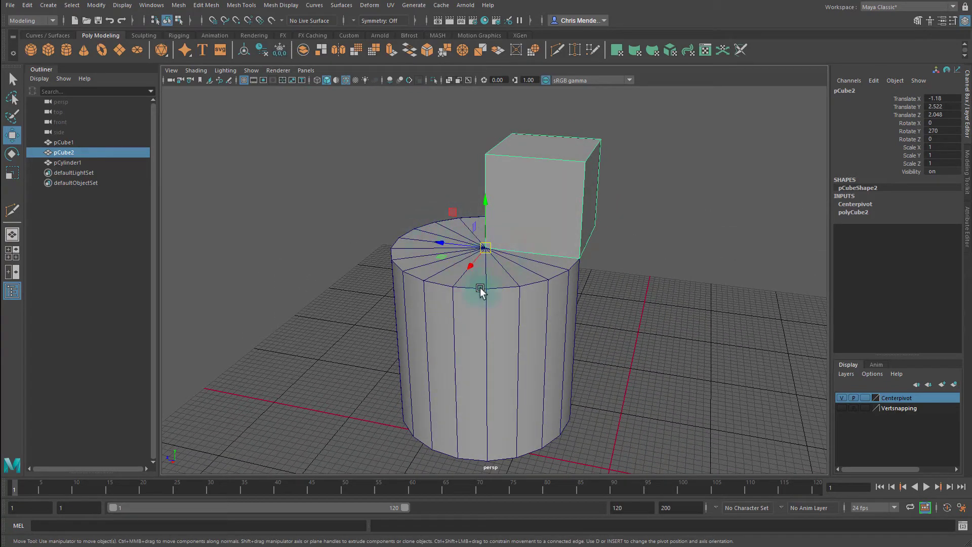
pyautogui.keyDown('alt'); pyautogui.moveTo(521, 325); pyautogui.dragTo(526, 383); pyautogui.keyUp('alt')
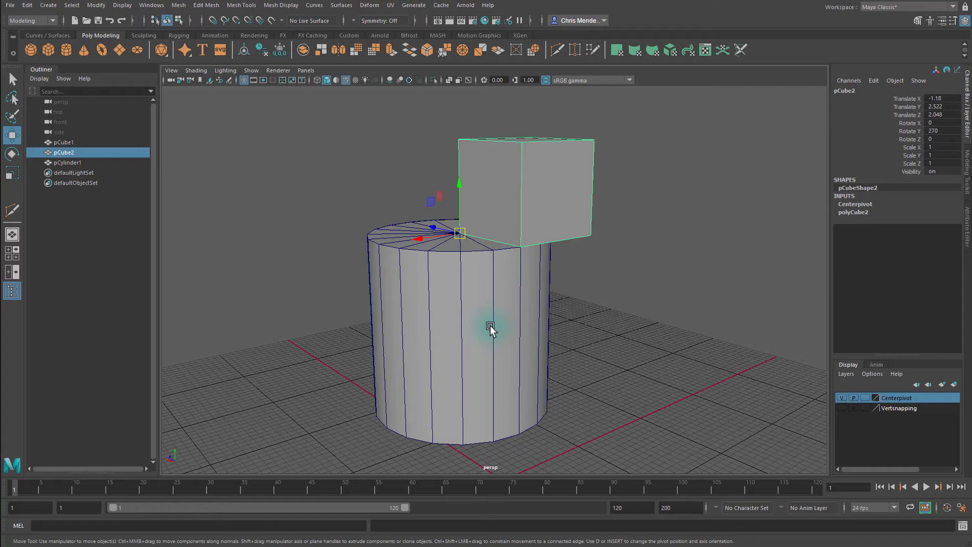
# Step: Delete the cube on top of the cylinder
pyautogui.scroll(-5, 490, 329)
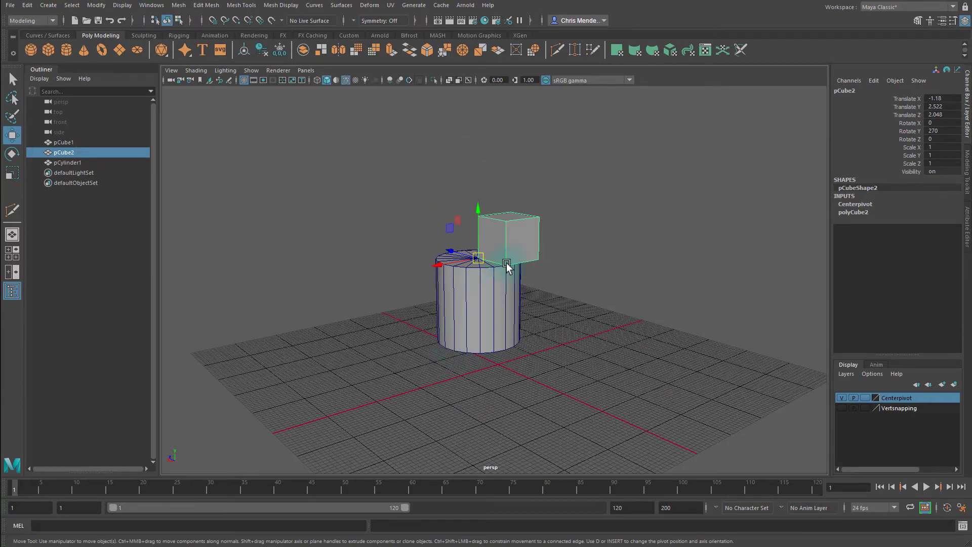
pyautogui.click(499, 291)
pyautogui.click(512, 248)
pyautogui.press('Delete')
# Step: Flatten the cylinder to Scale Y 0.148 and lower it onto the grid at Translate Y 0.149
pyautogui.click(505, 310)
pyautogui.press('r')
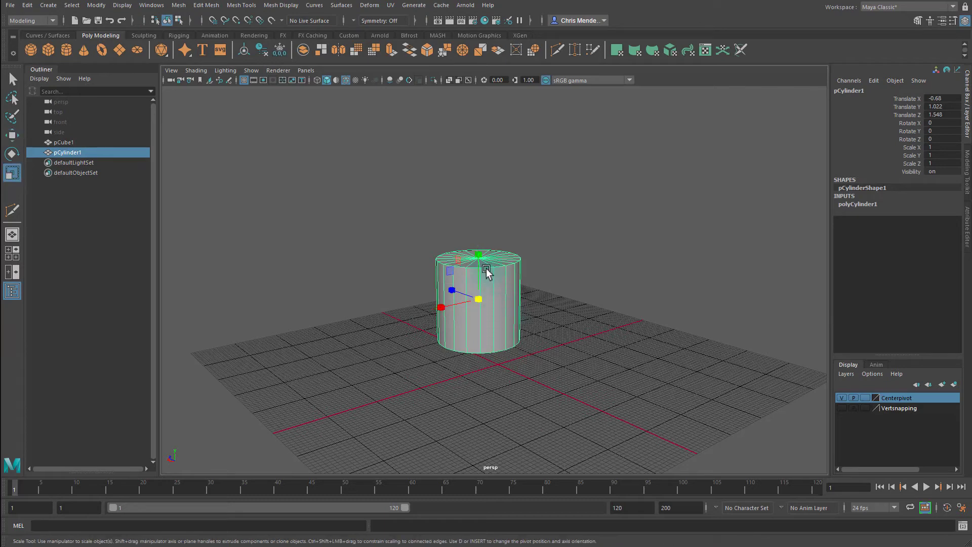
pyautogui.moveTo(479, 254); pyautogui.dragTo(481, 289)
pyautogui.press('q')
pyautogui.press('w')
# Step: Shrink the disc uniformly to Scale X and Z 0.413, Y 0.061, and move it to Translate X -0.071, Y 0.038
pyautogui.press('r')
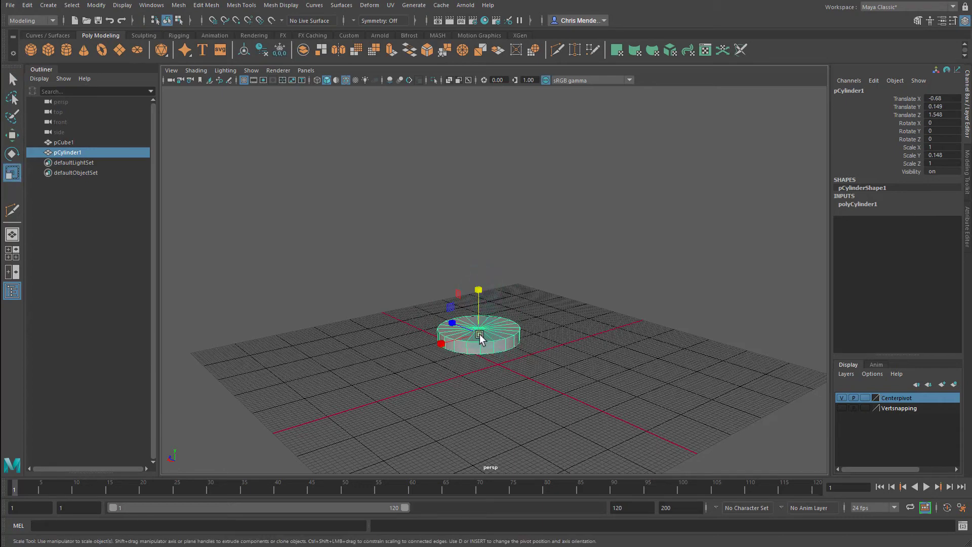
pyautogui.moveTo(478, 333); pyautogui.dragTo(450, 326)
pyautogui.press('w')
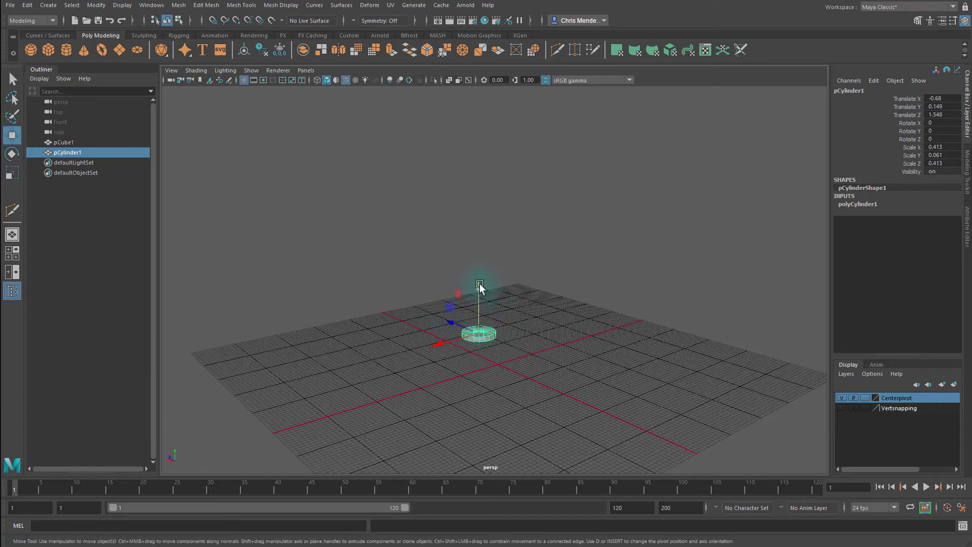
pyautogui.moveTo(480, 285); pyautogui.dragTo(479, 285)
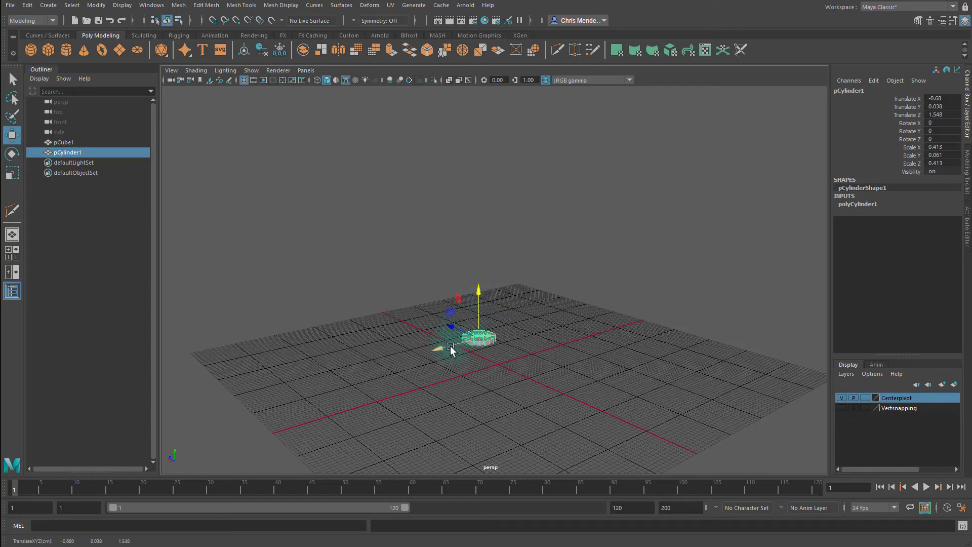
pyautogui.moveTo(445, 342); pyautogui.dragTo(430, 359)
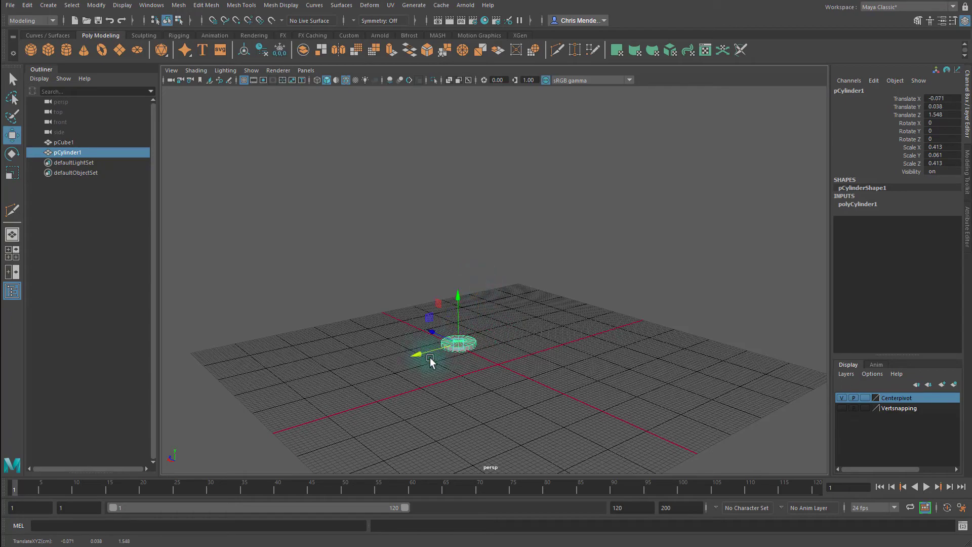
# Step: Snap the disc's pivot to the world origin, leaving the disc in place
pyautogui.keyDown('alt'); pyautogui.moveTo(479, 388); pyautogui.dragTo(469, 407); pyautogui.keyUp('alt')
pyautogui.keyDown('alt'); pyautogui.moveTo(469, 407); pyautogui.dragTo(684, 456, button='right'); pyautogui.keyUp('alt')
pyautogui.keyDown('alt'); pyautogui.moveTo(541, 450); pyautogui.dragTo(504, 346, button='middle'); pyautogui.keyUp('alt')
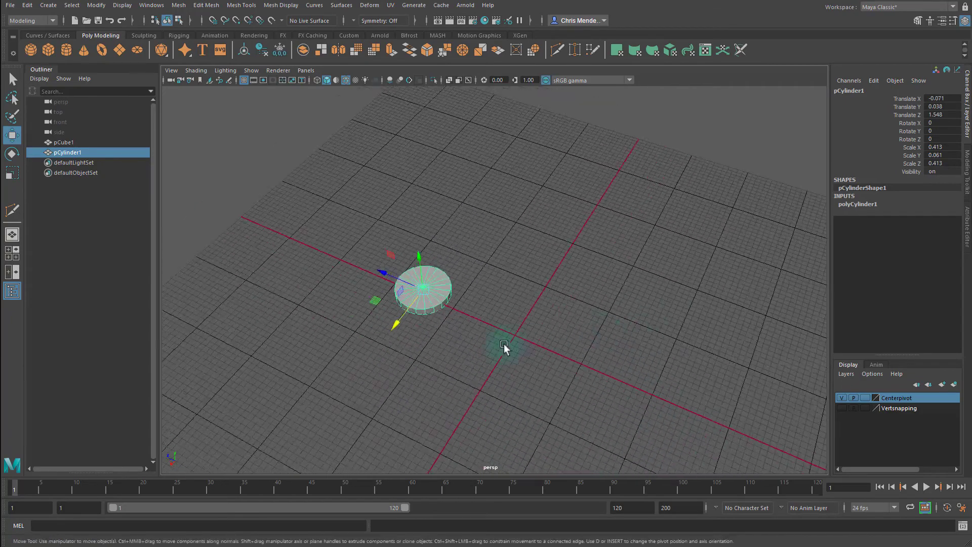
pyautogui.keyDown('alt'); pyautogui.moveTo(504, 346); pyautogui.dragTo(673, 391, button='right'); pyautogui.keyUp('alt')
pyautogui.press('d')
pyautogui.press('v')
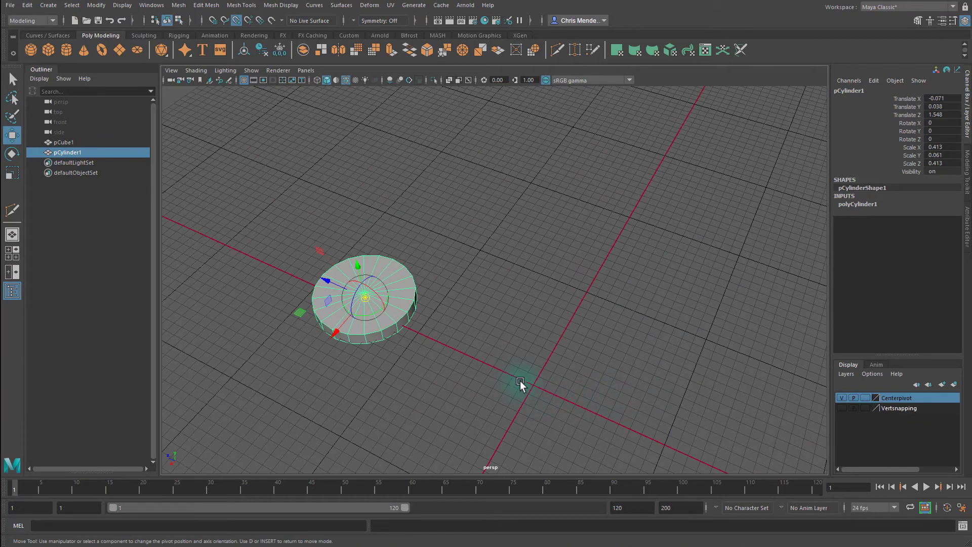
pyautogui.moveTo(520, 383)
pyautogui.mouseDown(button='middle')
pyautogui.moveTo(538, 388)
pyautogui.moveTo(530, 392)
pyautogui.mouseUp(button='middle')
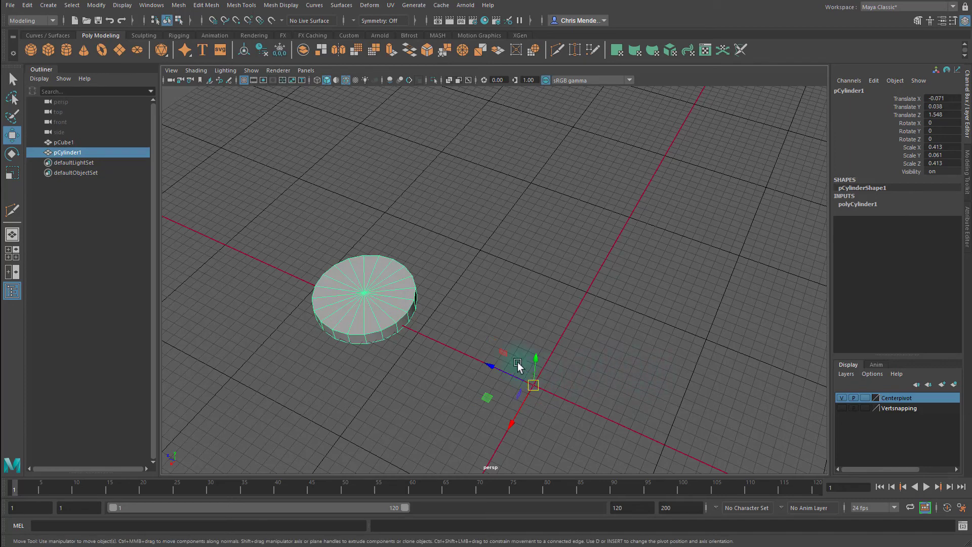
# Step: Make three duplicates of the disc, rotating each further in Y around the origin pivot, the third to about -163.5 degrees
pyautogui.hotkey('ctrl', 'd')
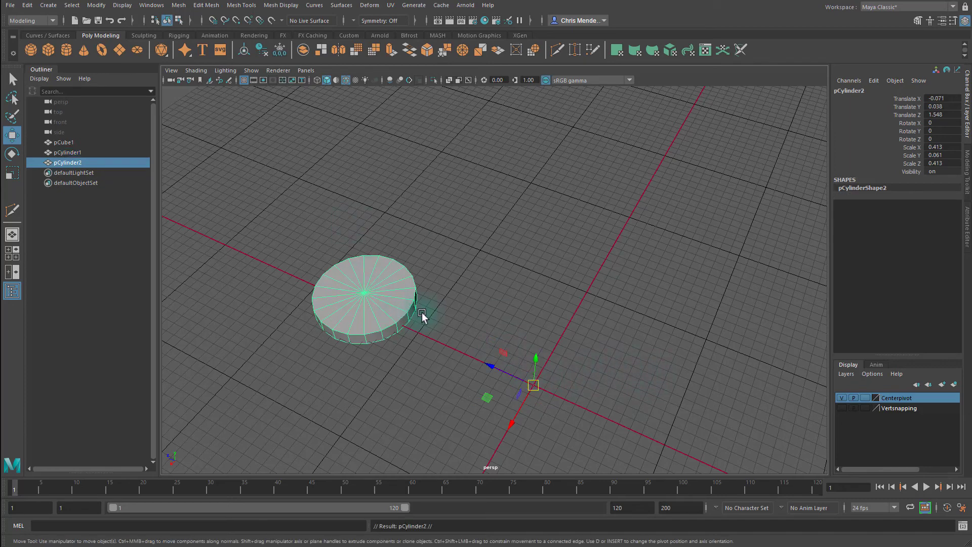
pyautogui.press('e')
pyautogui.moveTo(549, 424); pyautogui.dragTo(499, 420)
pyautogui.hotkey('ctrl', 'd')
pyautogui.hotkey('ctrl', 'd')
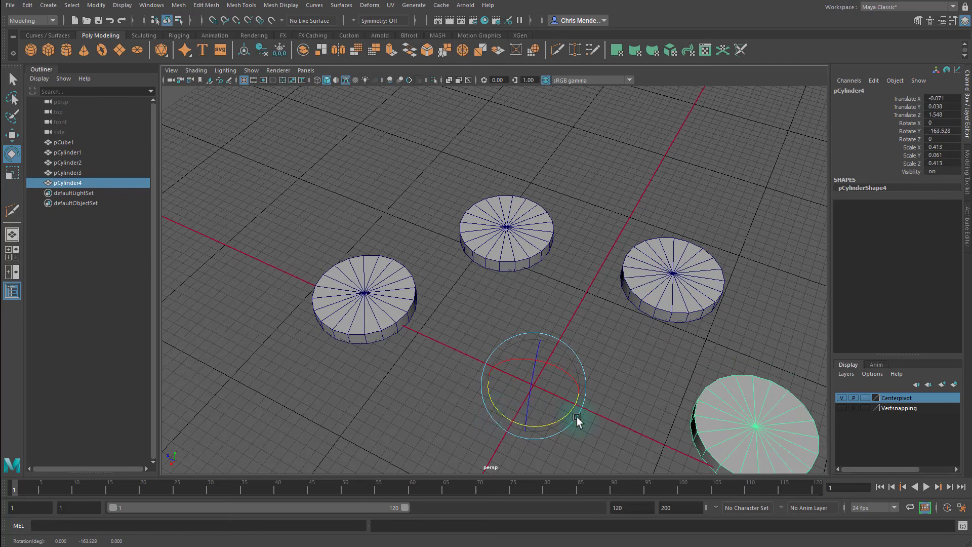
# Step: Complete the ring with three more duplicates rotated in Y around the origin, the final disc at about -312.2 degrees
pyautogui.keyDown('alt'); pyautogui.moveTo(577, 420); pyautogui.dragTo(527, 397, button='right'); pyautogui.keyUp('alt')
pyautogui.hotkey('ctrl', 'd')
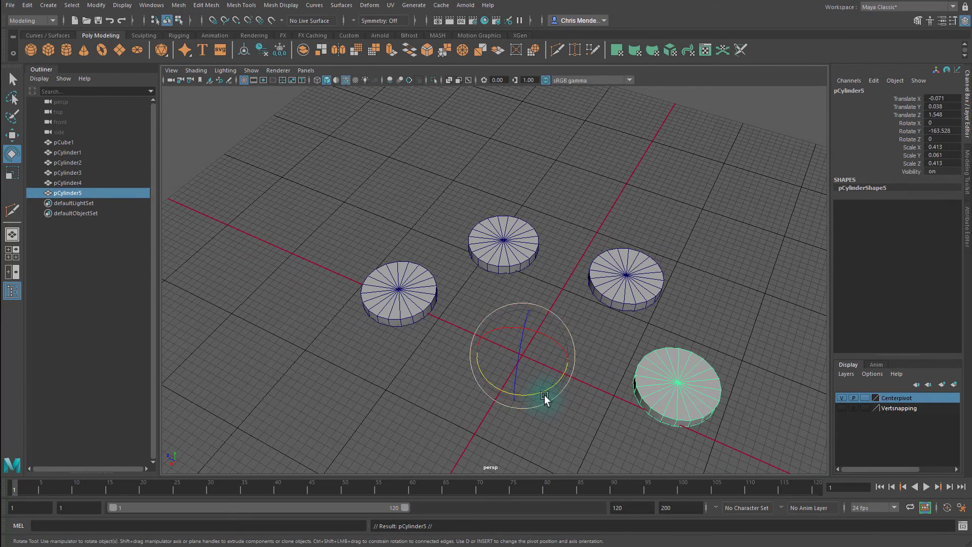
pyautogui.moveTo(547, 397); pyautogui.dragTo(475, 352)
pyautogui.hotkey('ctrl', 'd')
pyautogui.hotkey('ctrl', 'd')
pyautogui.keyDown('alt'); pyautogui.moveTo(598, 337); pyautogui.dragTo(627, 385); pyautogui.keyUp('alt')
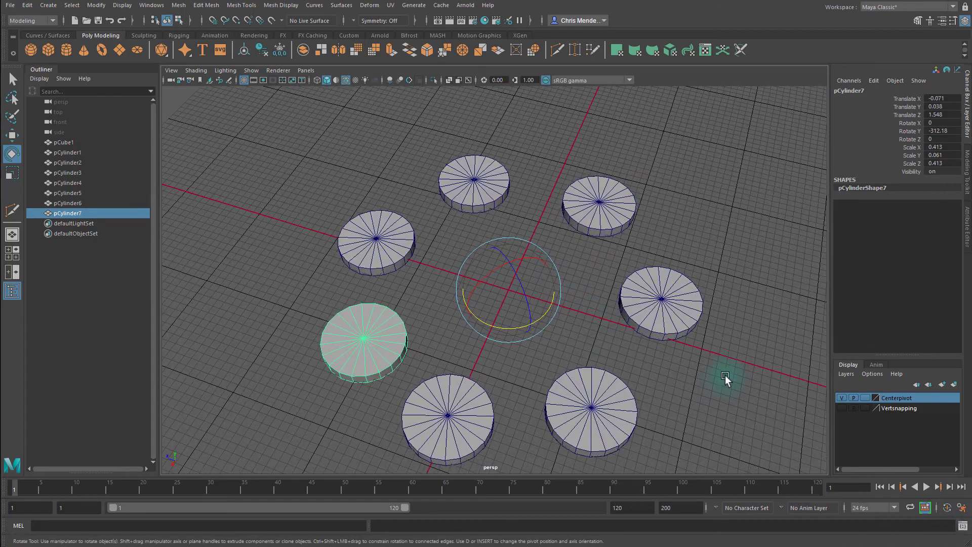